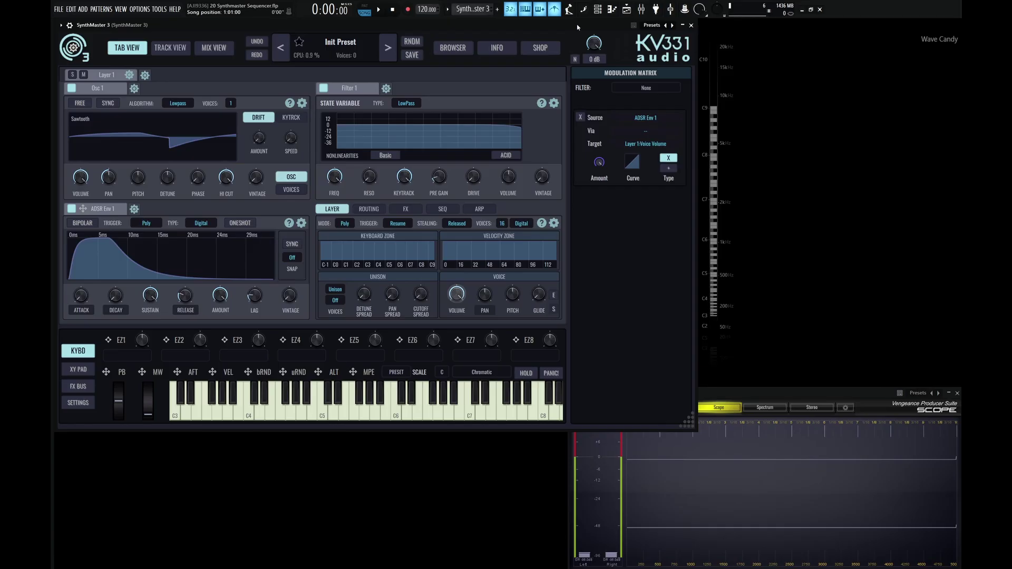
Step: Show the layer's 8-step sequencer and hold C4 to hear the all-C pattern run
click(448, 211)
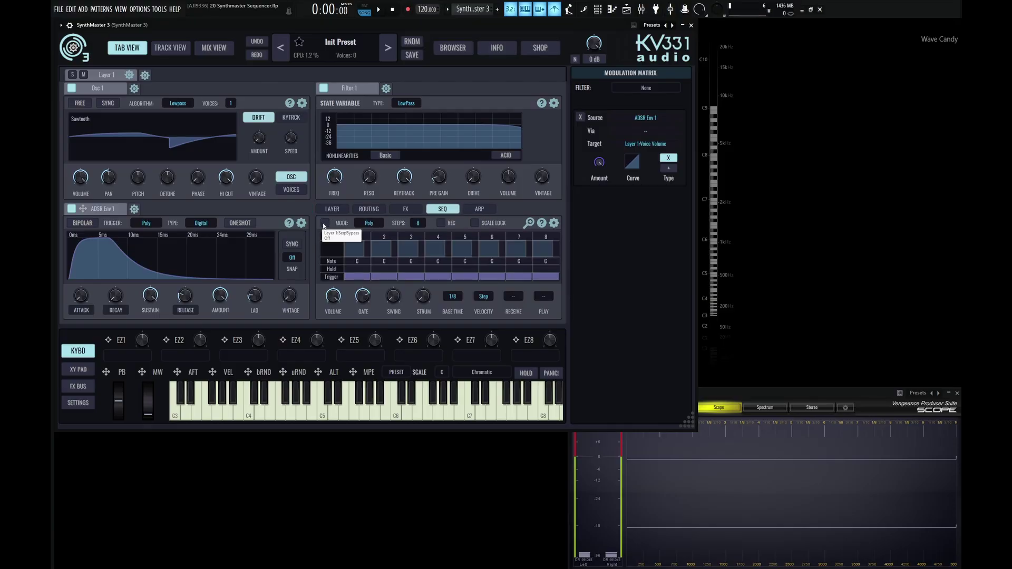
key(z)
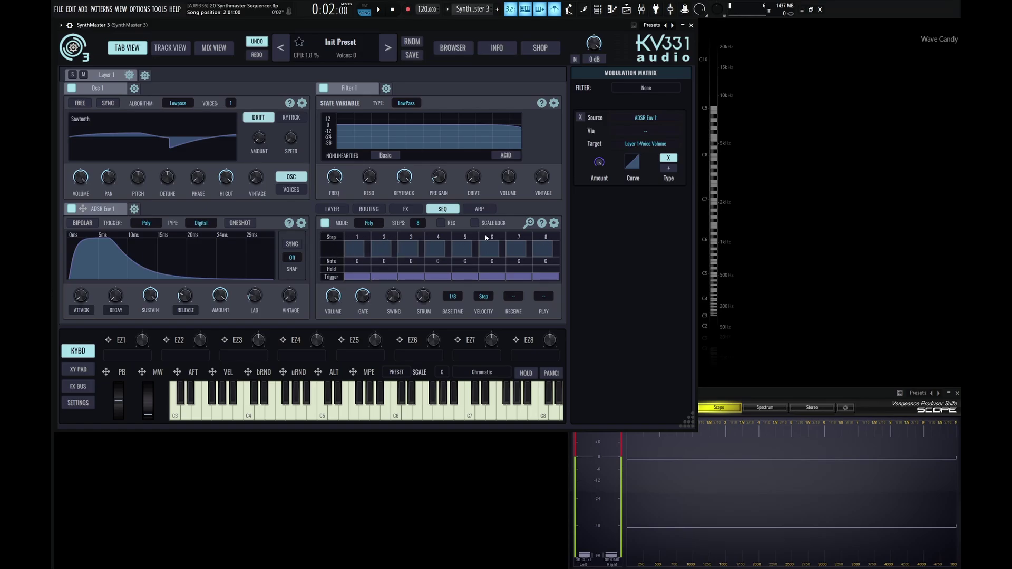
click(419, 224)
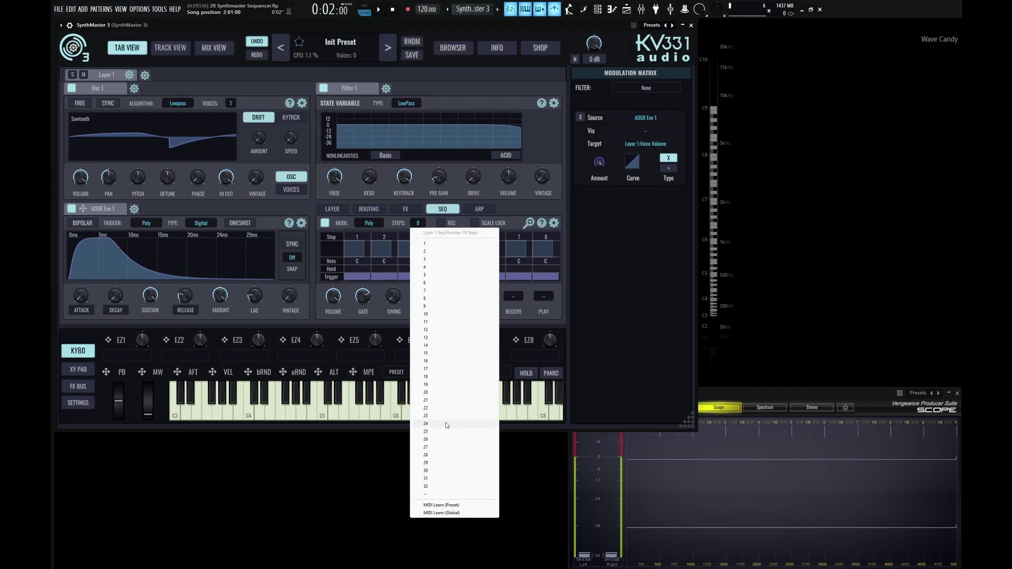
click(437, 487)
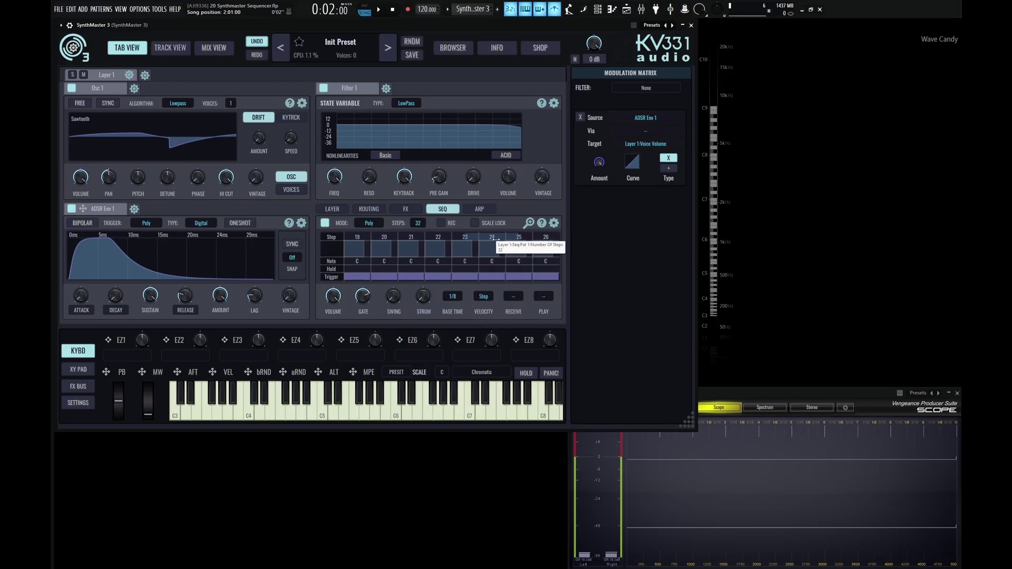
drag(504, 239, 371, 238)
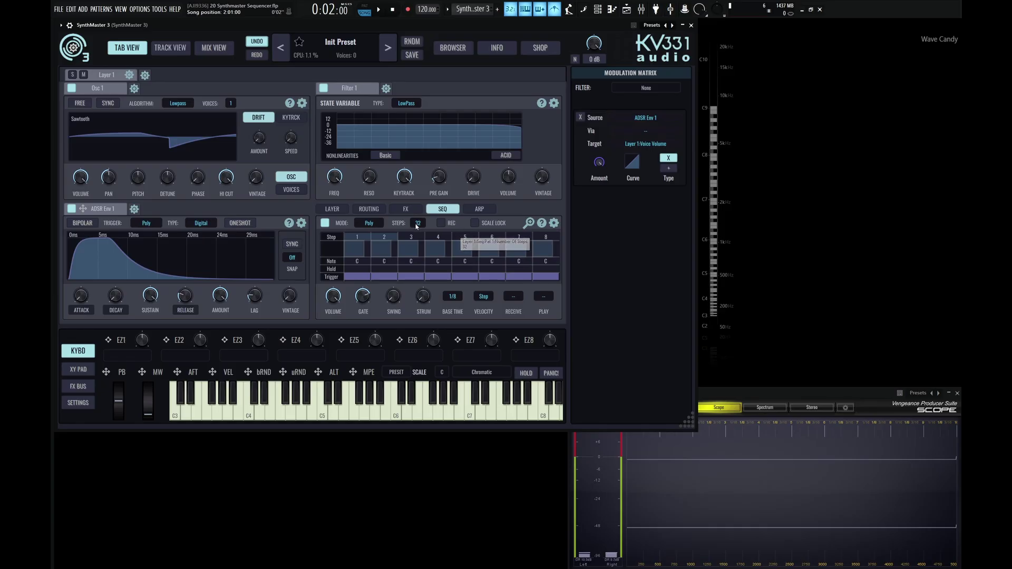
click(417, 223)
click(437, 299)
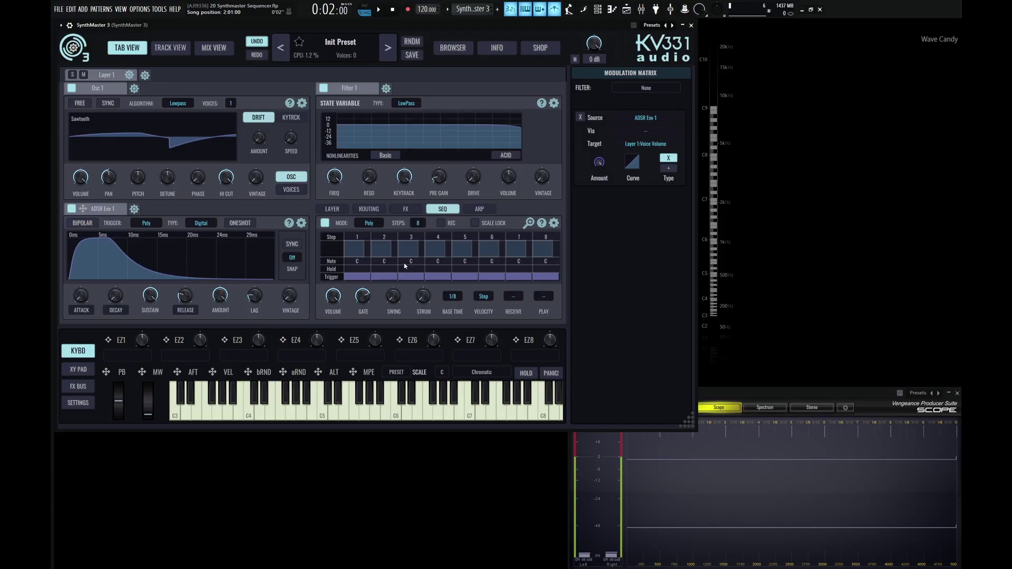
Step: While holding C4, lower the sequencer Gate from 0.512 to about 0.047
key(z)
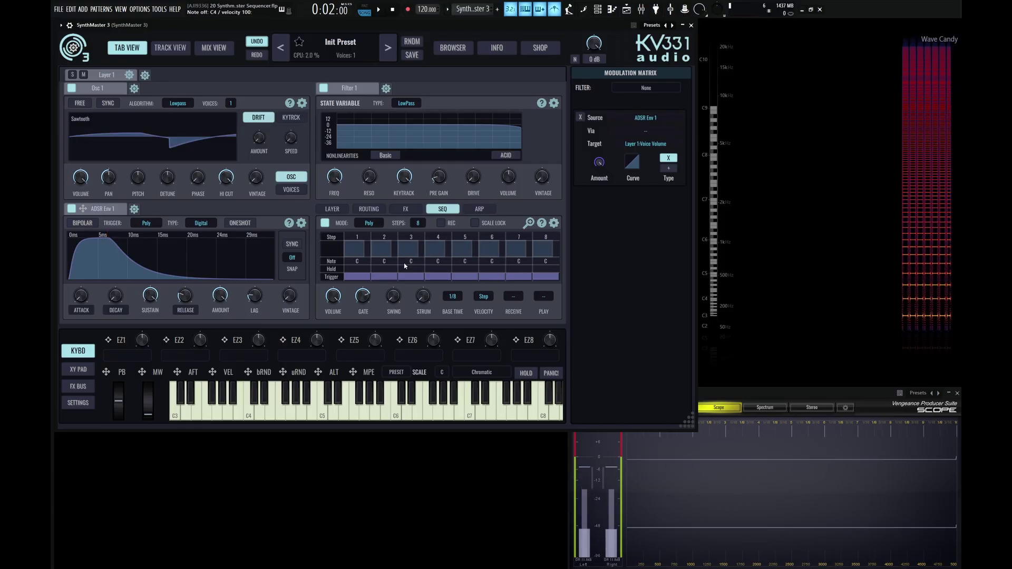
click(368, 311)
key(z)
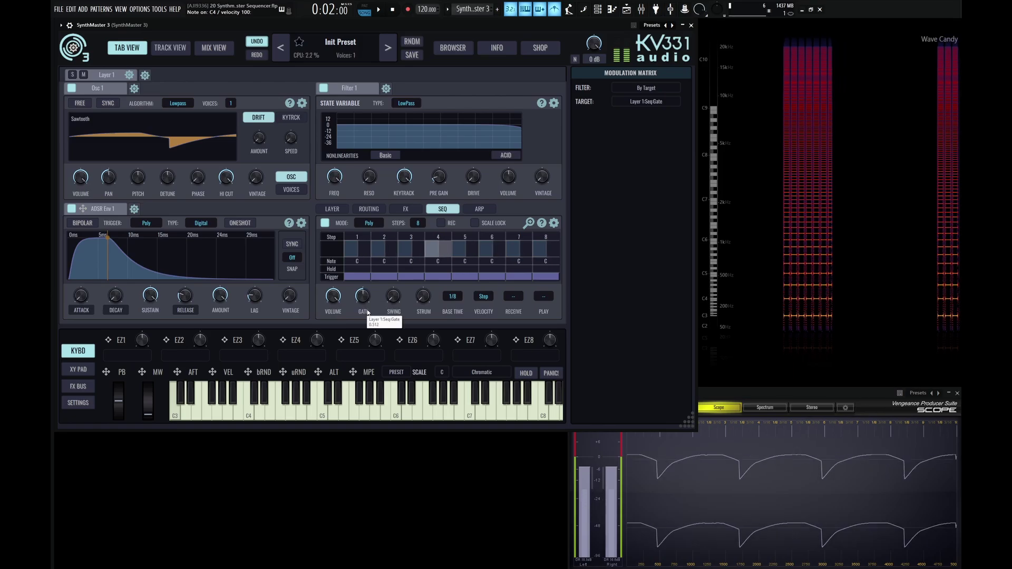
mouse_move(367, 312)
mouse_down()
mouse_move(369, 333)
mouse_move(363, 280)
mouse_move(373, 319)
mouse_move(363, 302)
mouse_up()
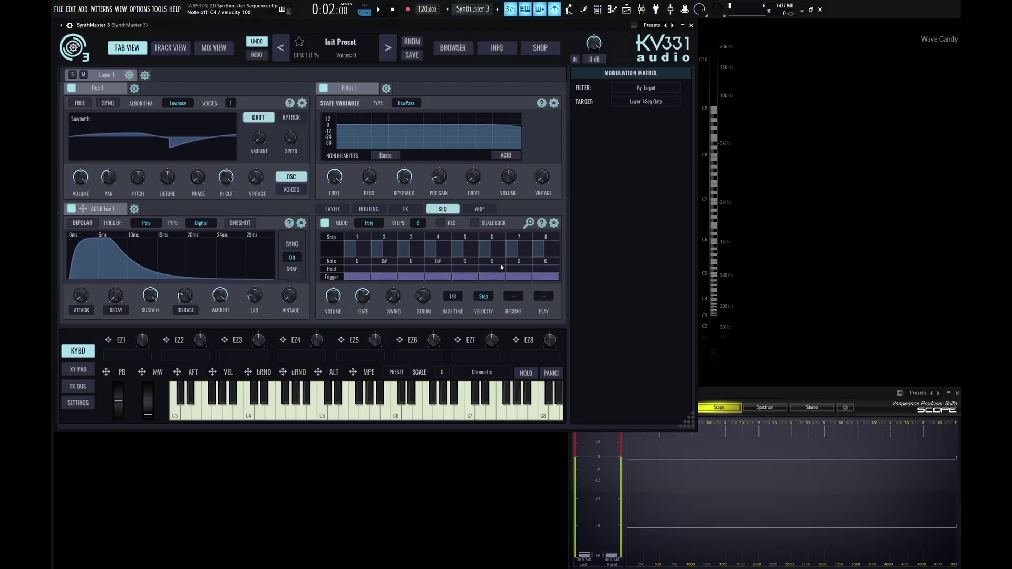
Step: Play C4 to audition the pattern with C# on step 2 and D# on step 4
key(z)
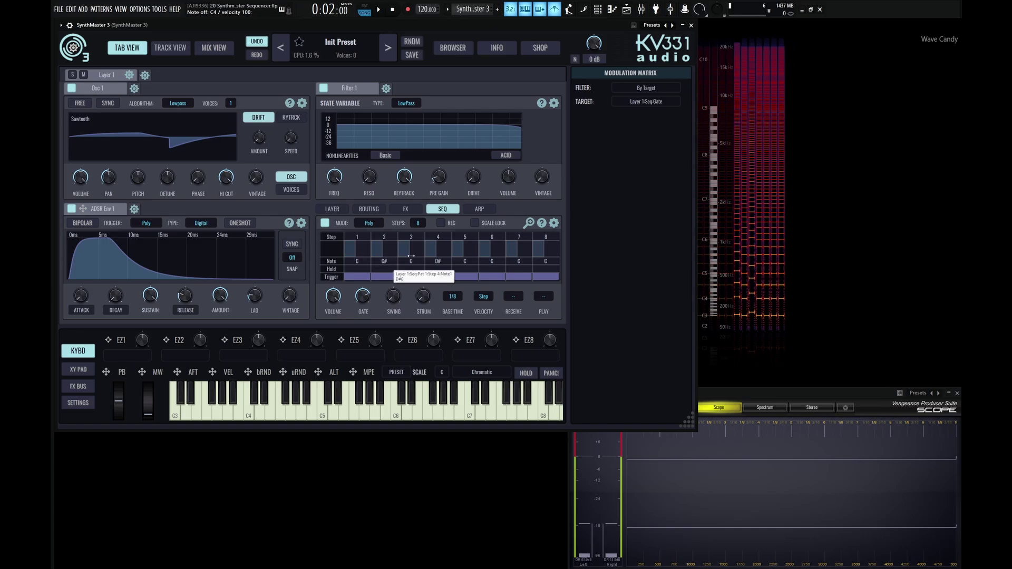
Step: Arm REC, step-record notes including A# and G# into a 25-step sequence, then play it with C4
click(442, 223)
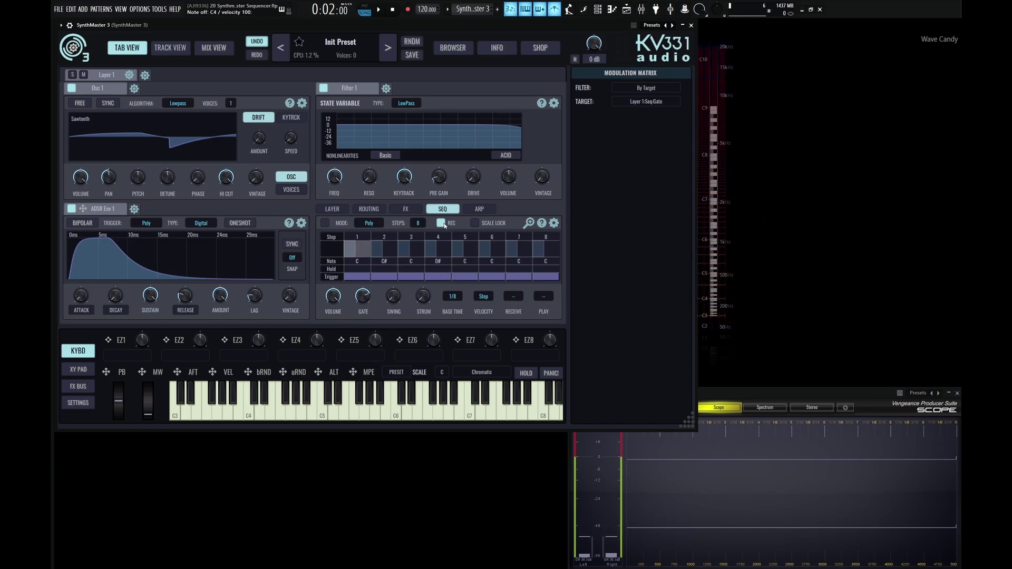
key(z)
key(z)
key(b)
key(z)
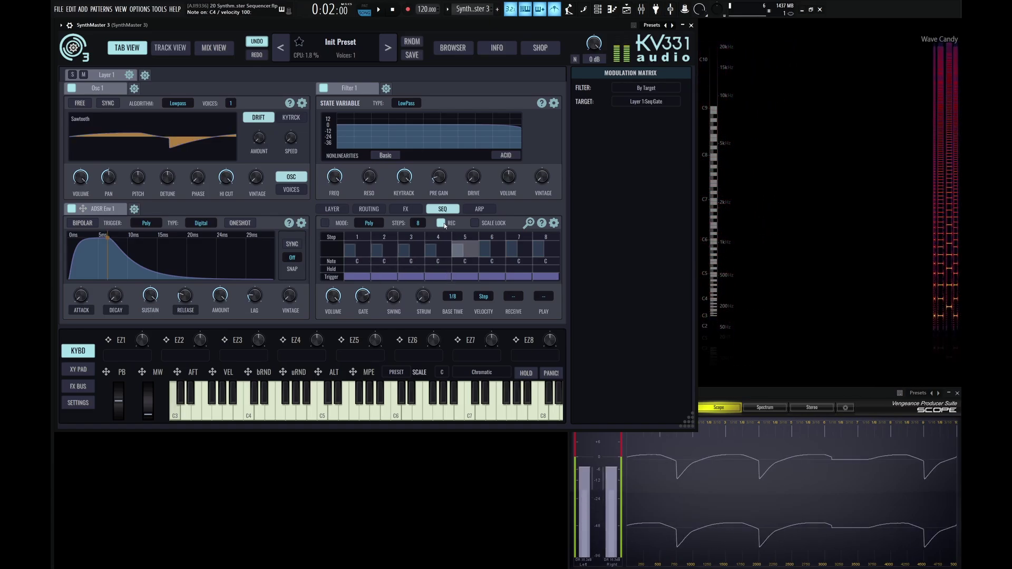
key(z)
key(z)
key(z)
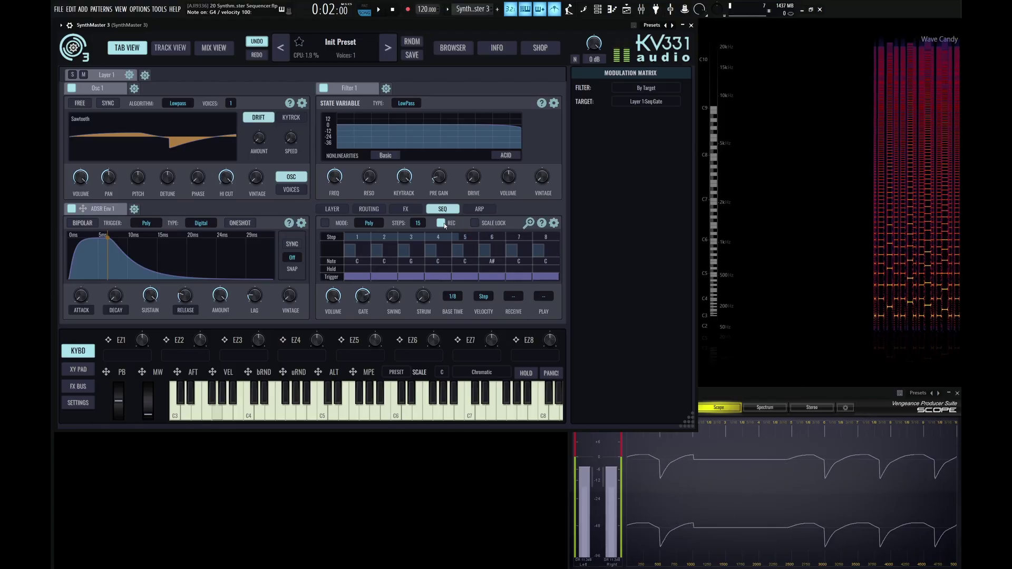
key(b)
key(z)
key(z)
key(q)
key(z)
key(z)
key(j)
key(z)
key(z)
key(z)
key(h)
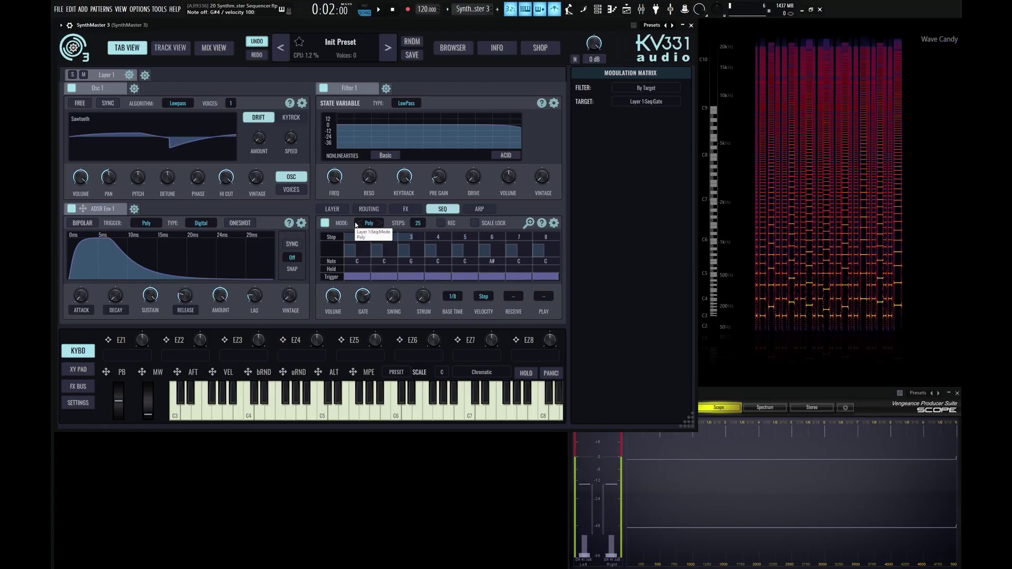
key(z)
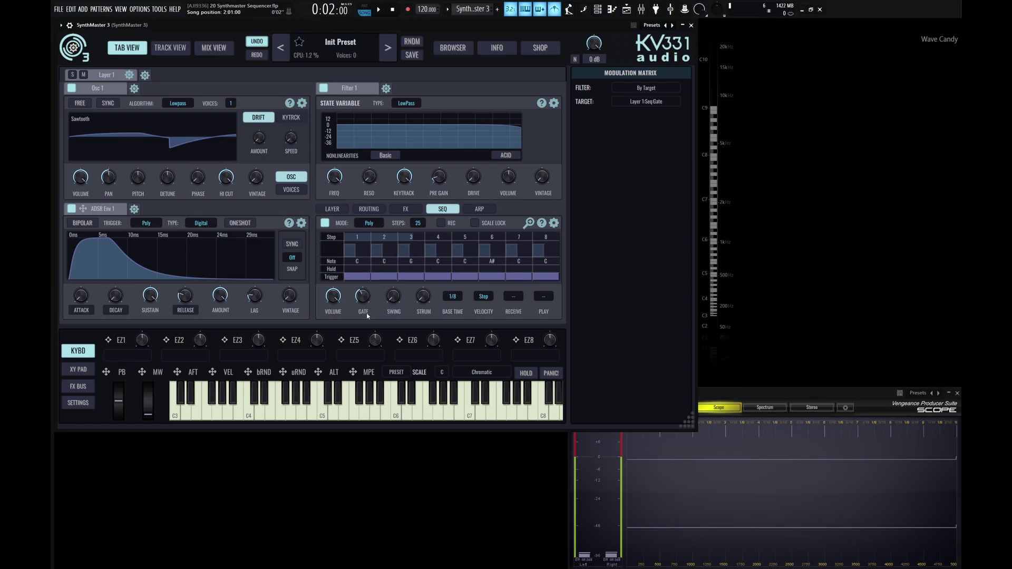
Step: Play C4, turn on Hold for steps 3, 9, 12 and 15, then off for steps 3 and 6
key(z)
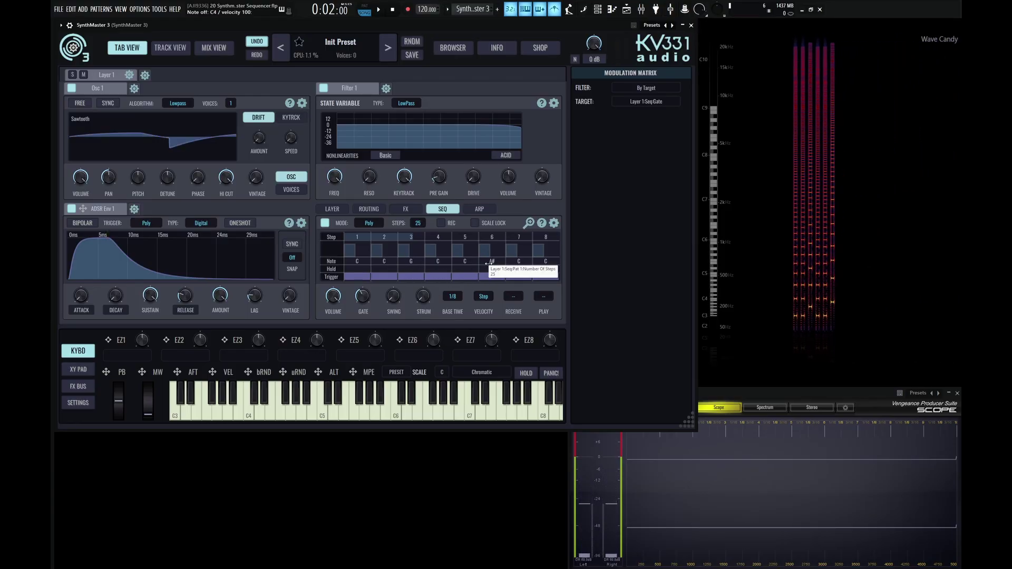
click(412, 270)
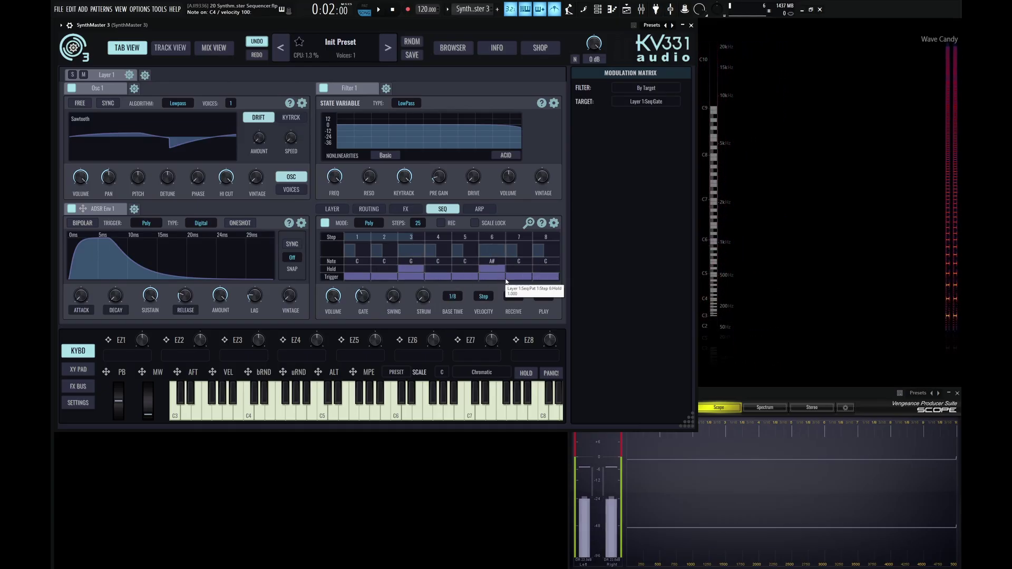
scroll(505, 282, down, 1)
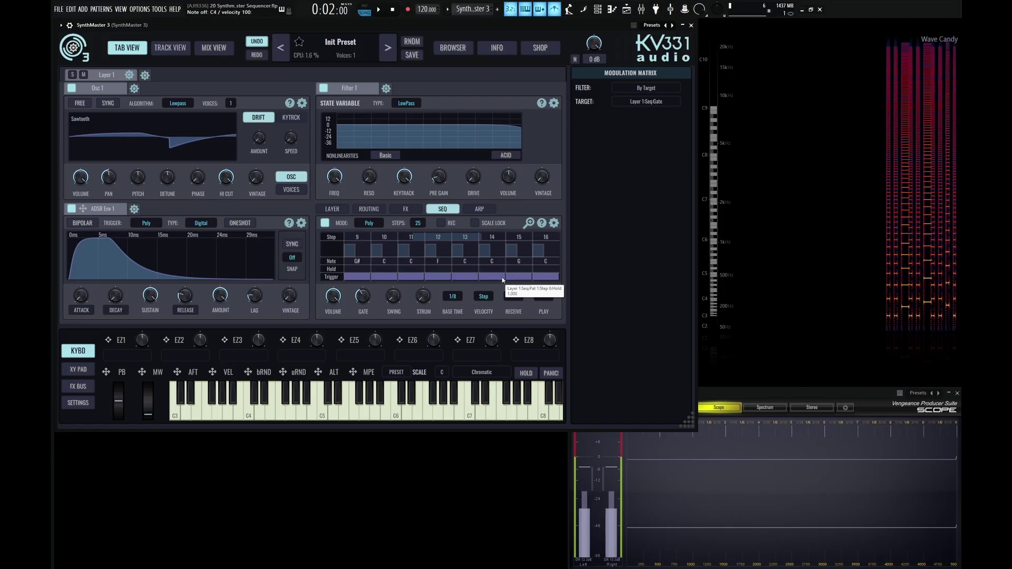
click(359, 270)
click(439, 269)
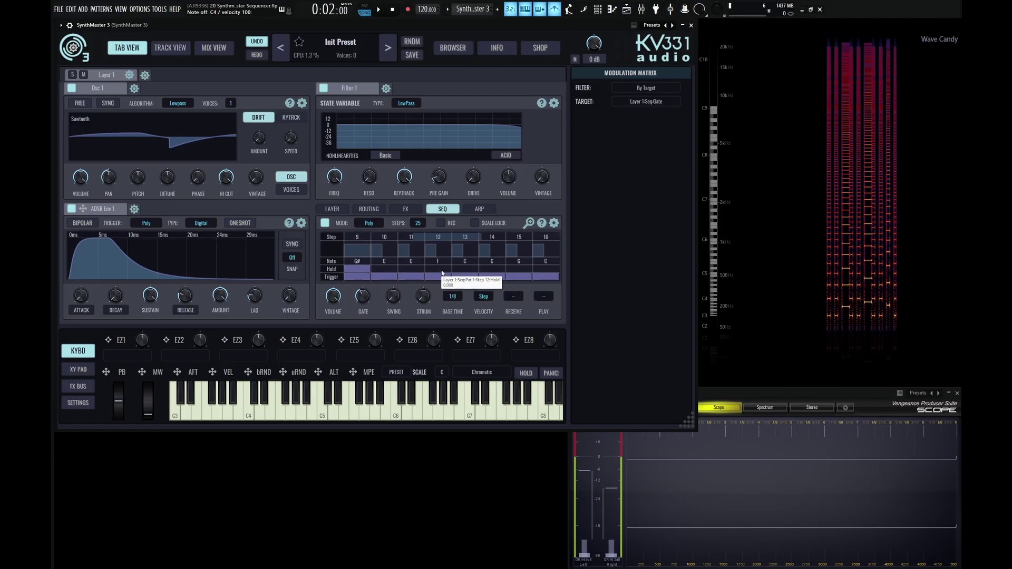
click(522, 269)
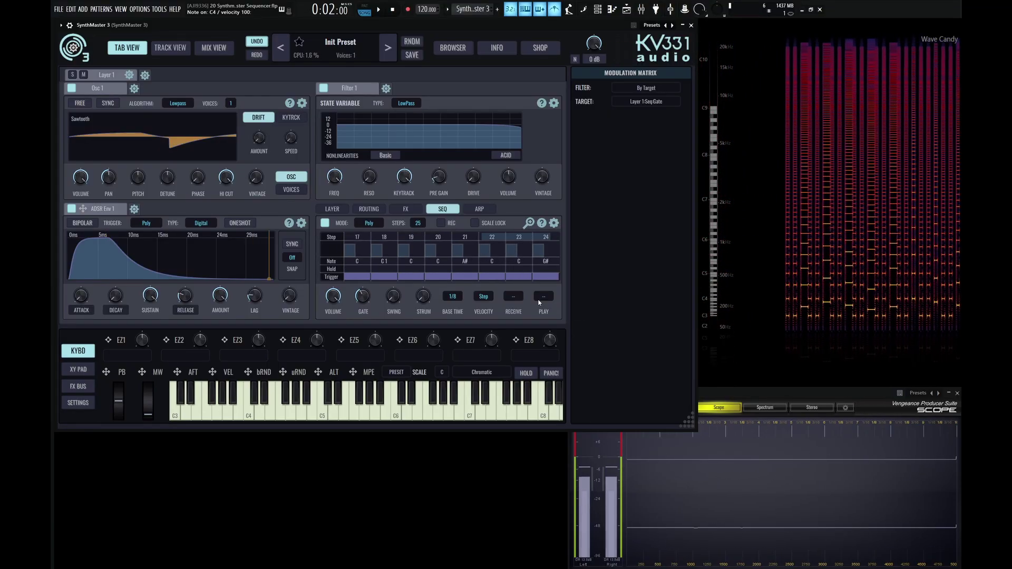
click(414, 270)
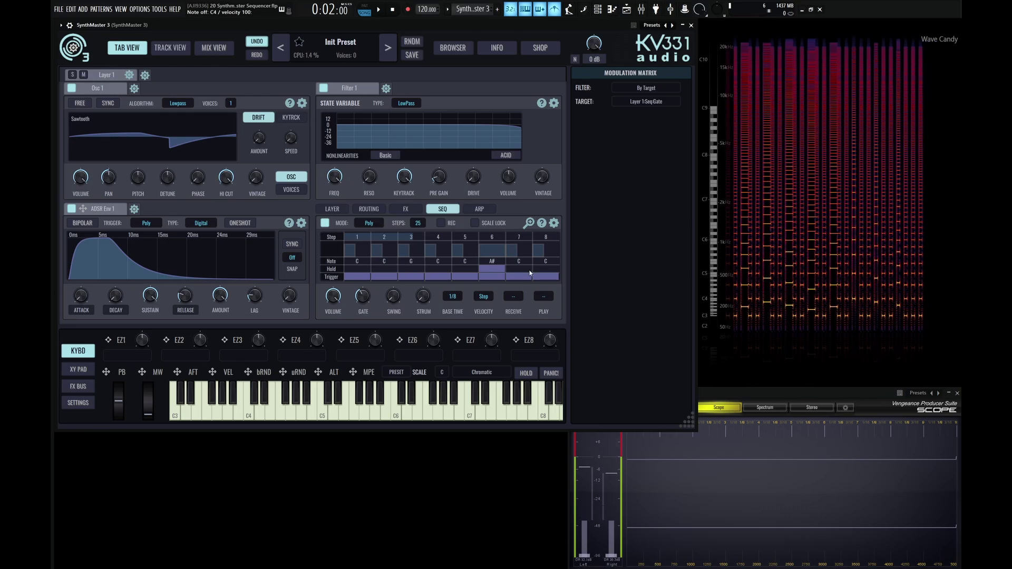
click(494, 270)
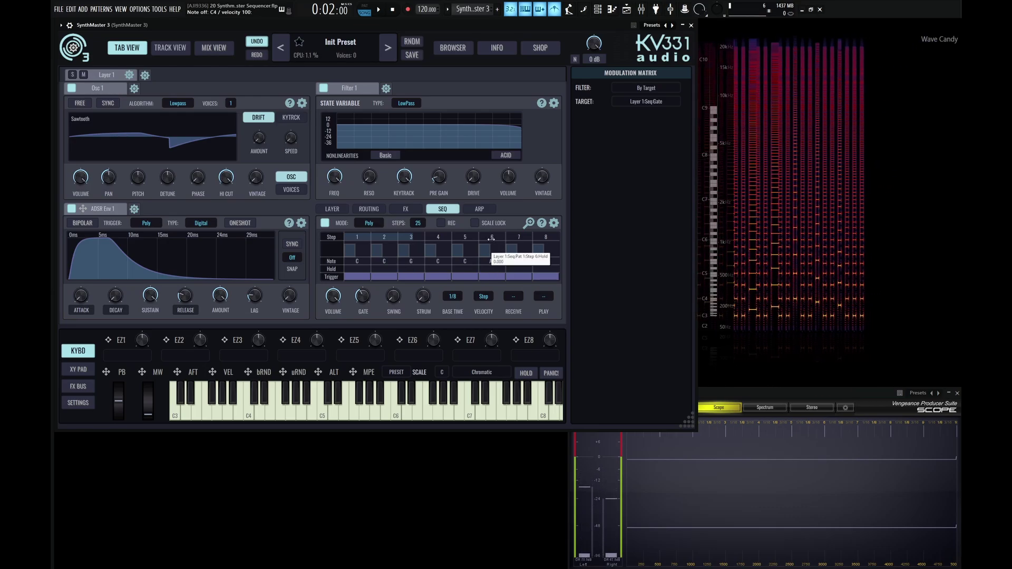
Step: Reset the sequencer to its default values from its options menu and play C4
scroll(489, 257, down, 2)
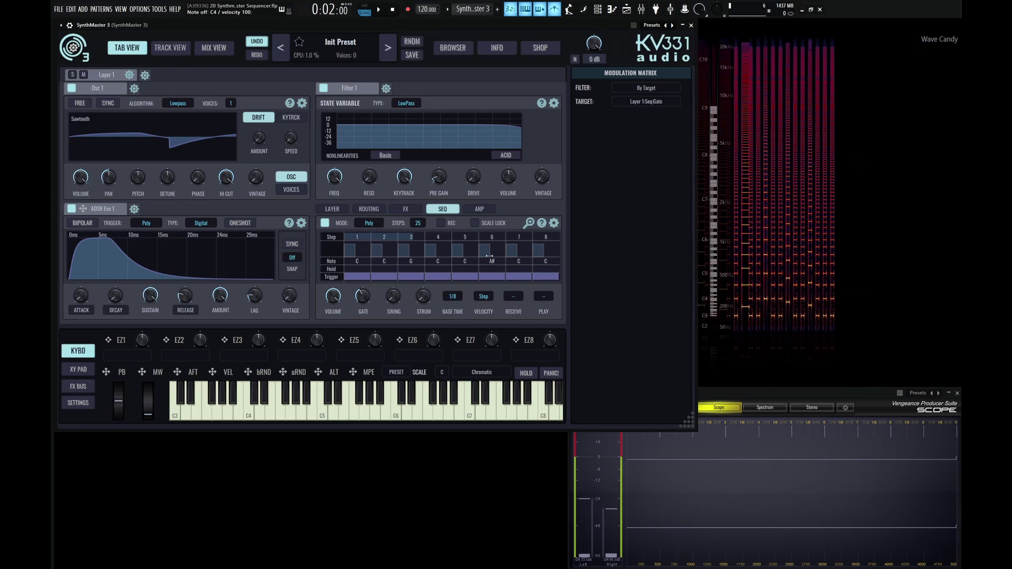
click(554, 223)
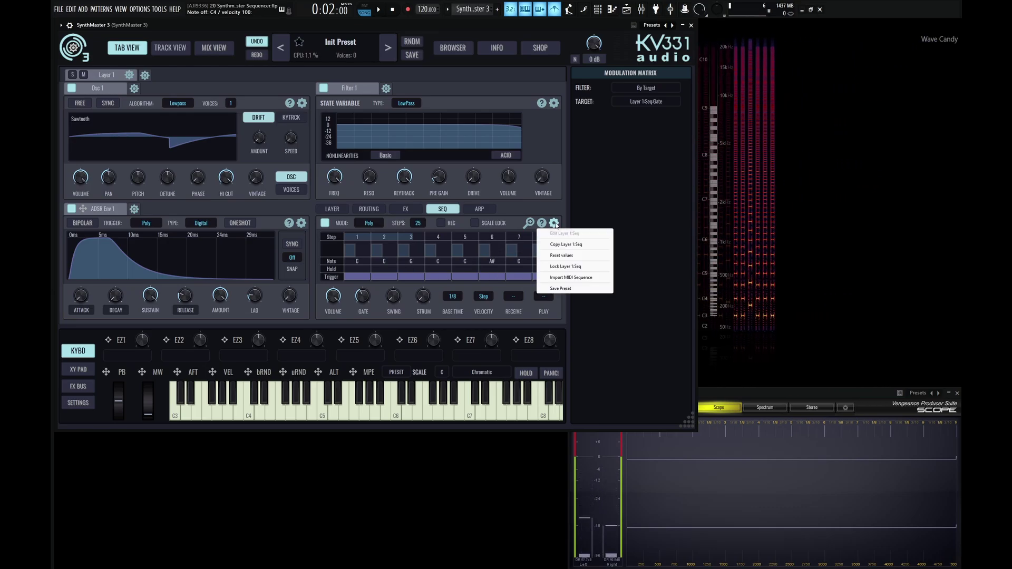
click(561, 256)
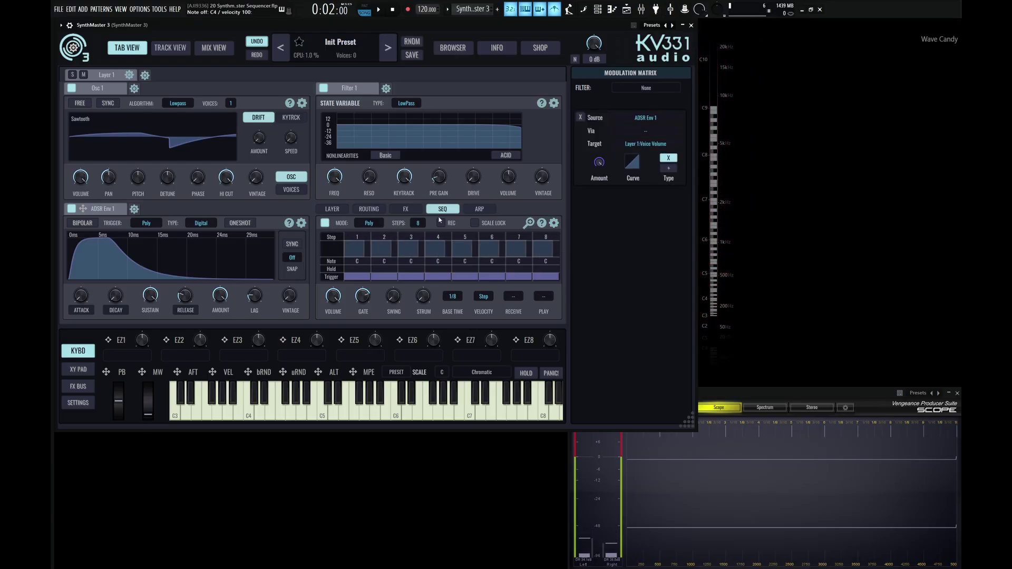
key(z)
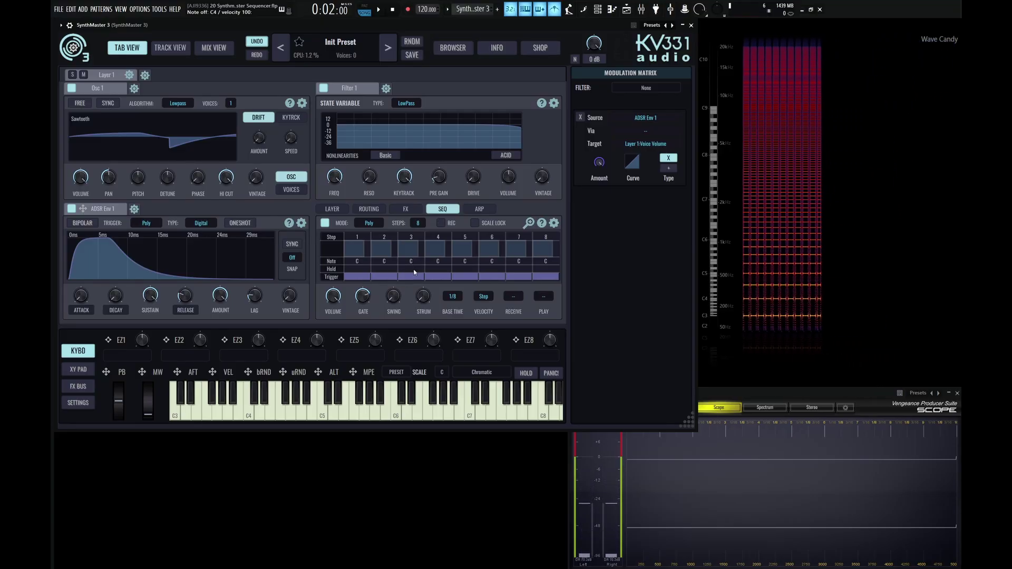
Step: Switch step 3's trigger off, play C4, then bring it back at about 0.82
drag(415, 279, 491, 276)
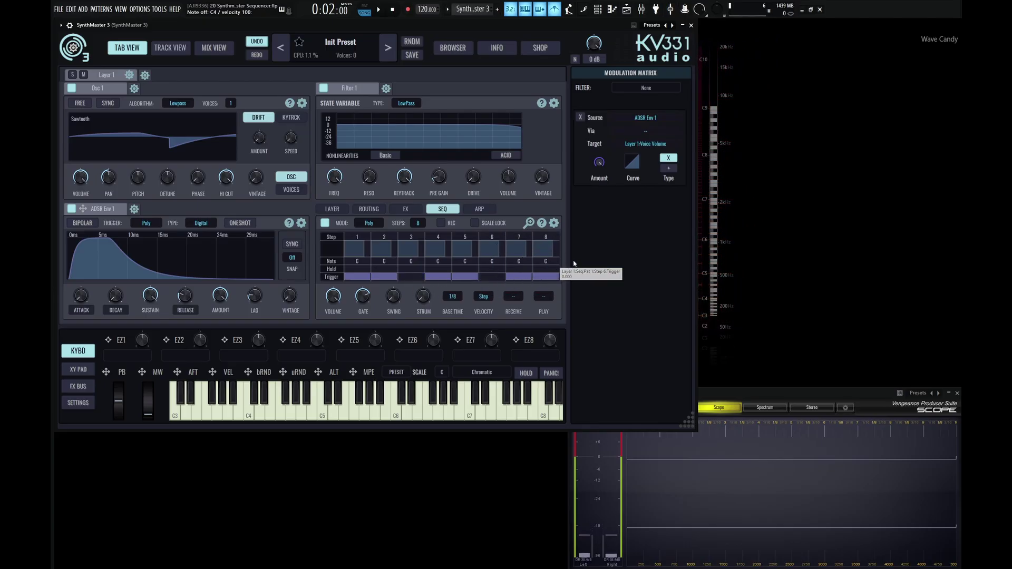
key(z)
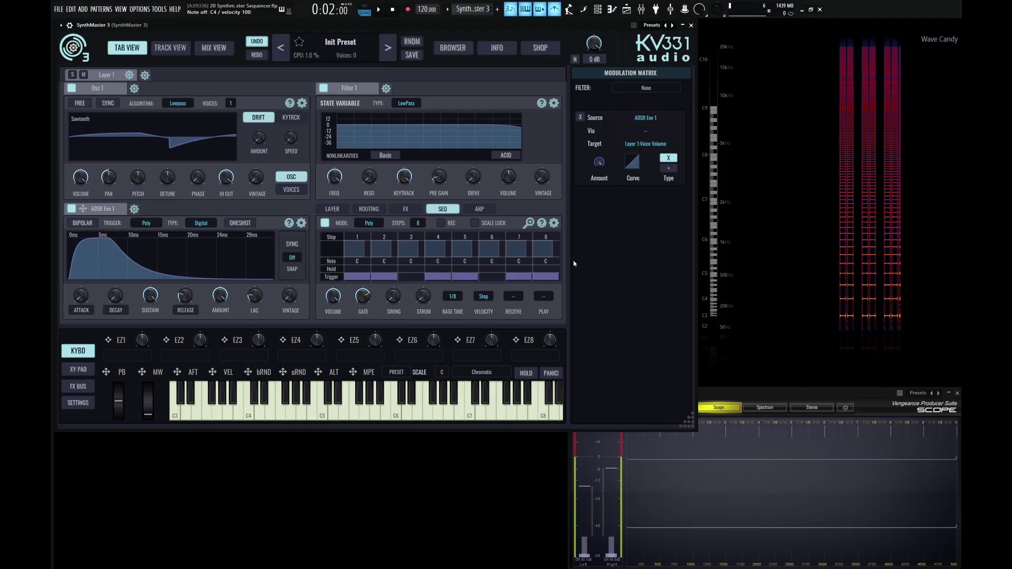
click(405, 278)
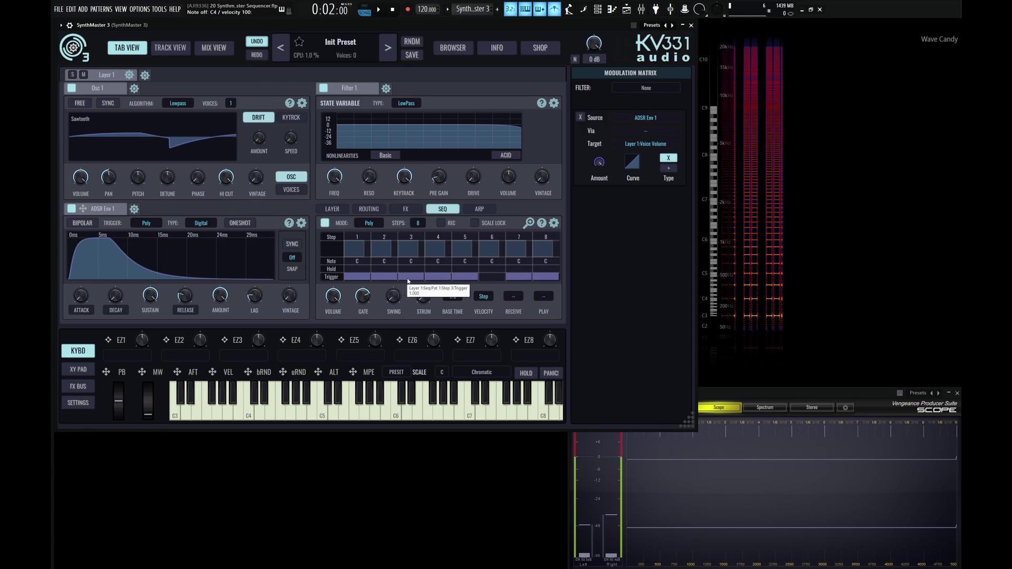
drag(416, 280, 419, 297)
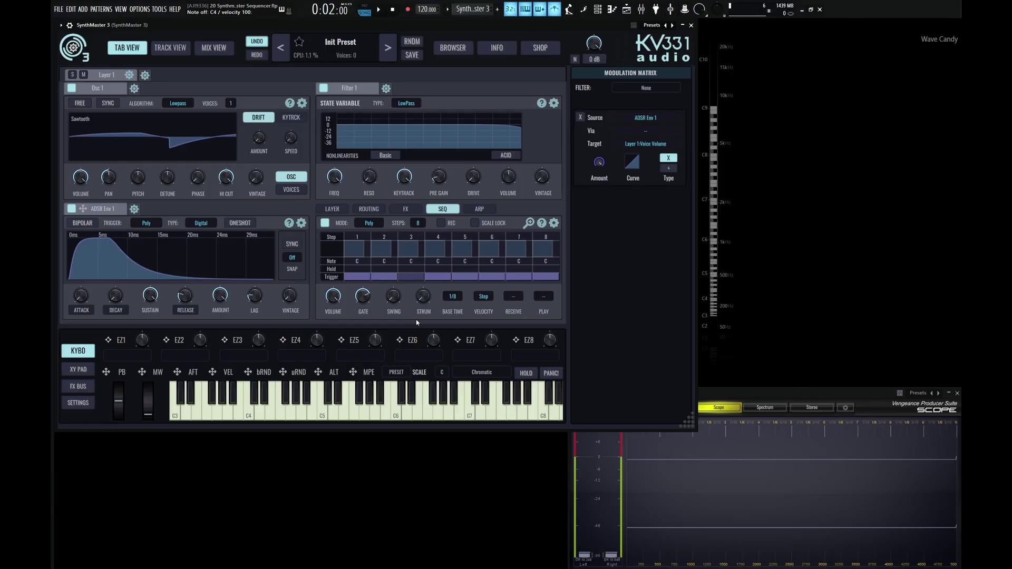
Step: Play C4, then raise step 3's trigger level to about 0.97
key(z)
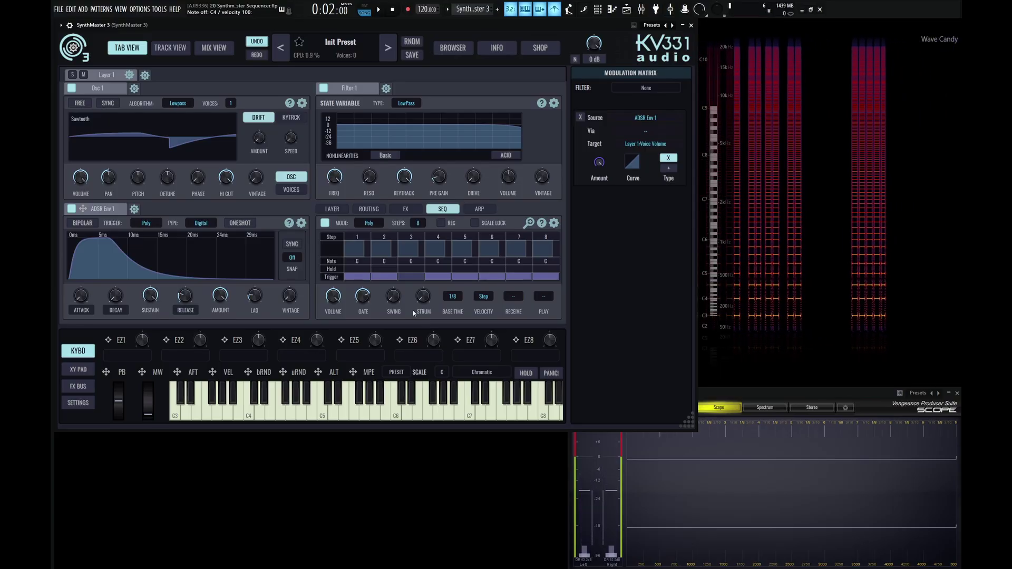
drag(407, 244, 413, 275)
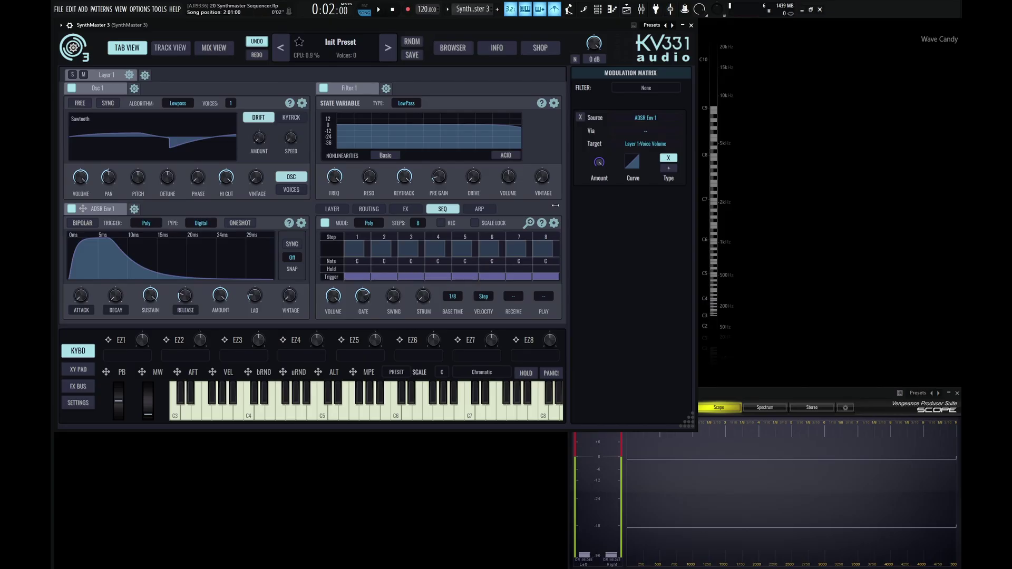
Step: Arm REC, record CMinor, FMinor, Ddim and CMinor chords into steps 1-4, then play C4 twice
click(441, 224)
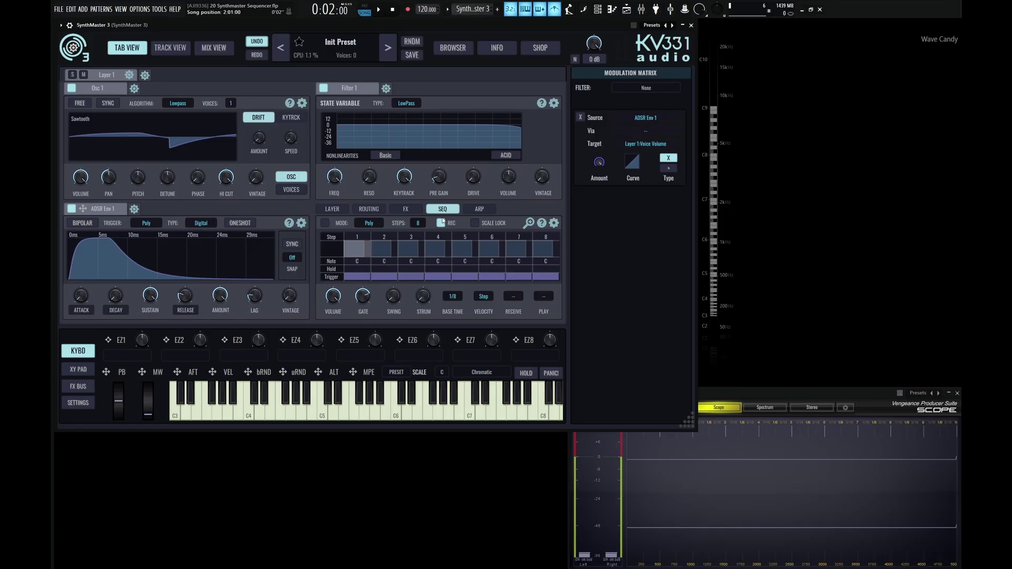
key(z)
key(d)
key(b)
key(v)
key(h)
key(q)
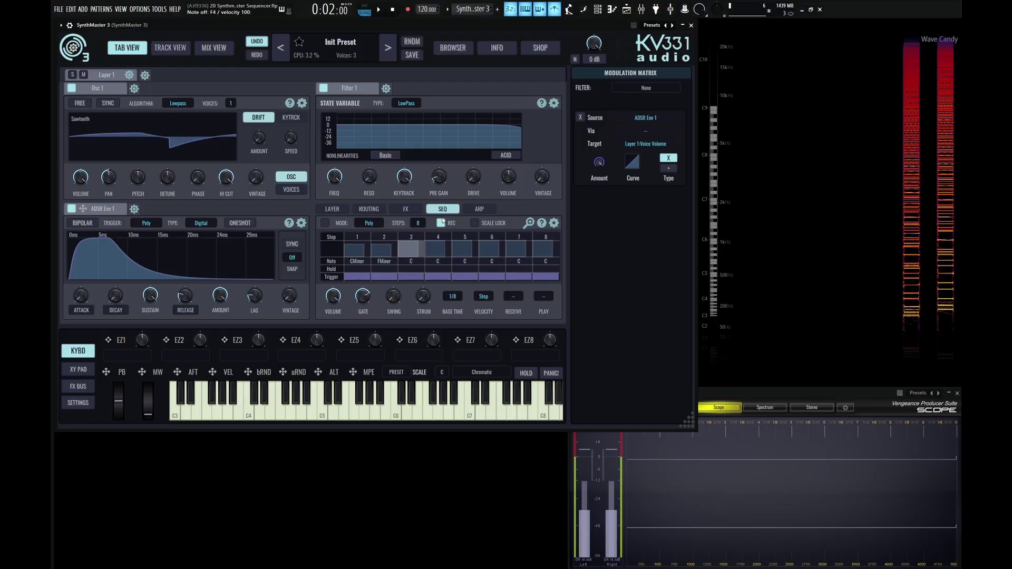
key(x+v+h)
key(z+d+b)
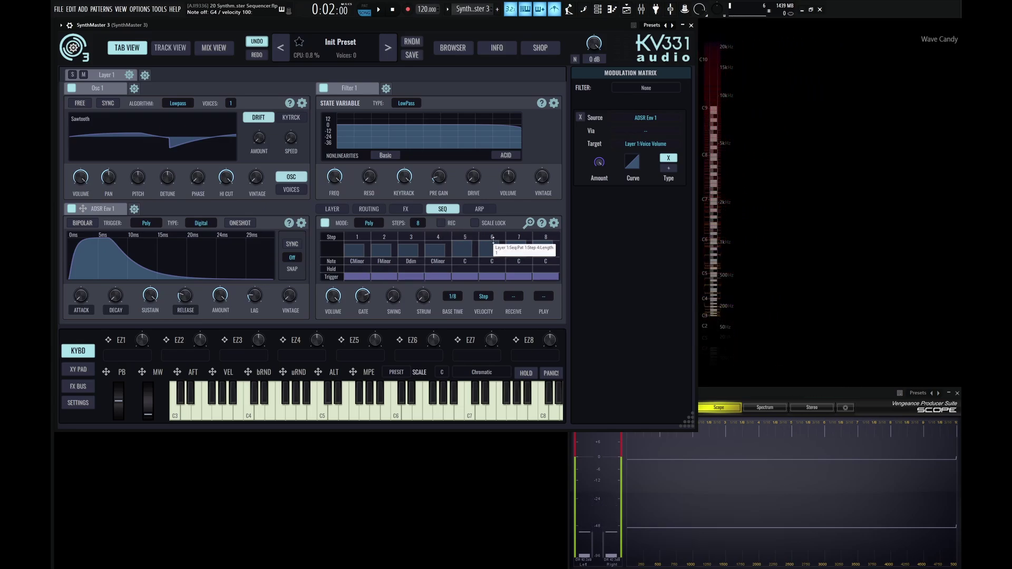
key(z)
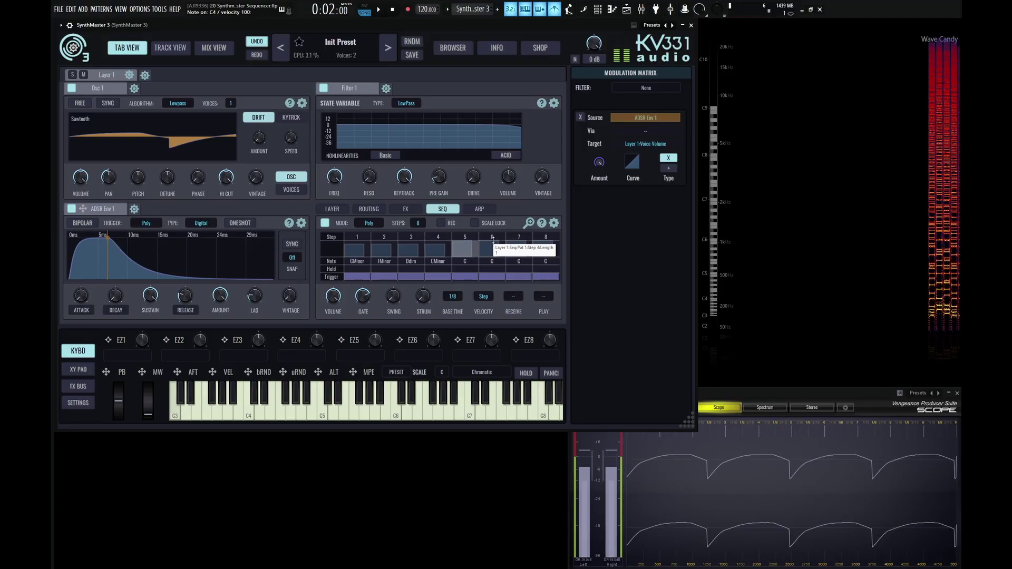
key(z)
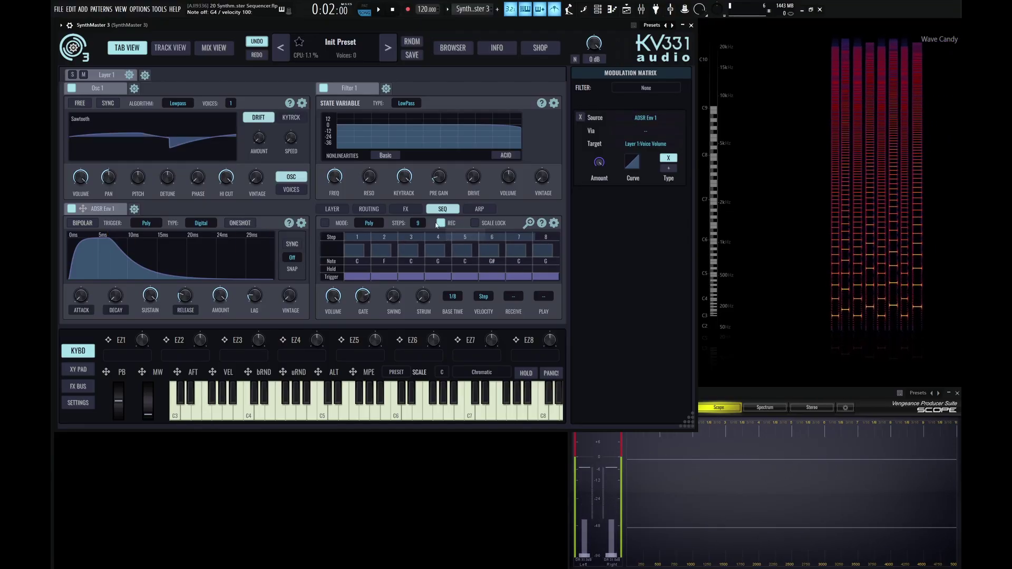
Step: Set the sequence length to 8 steps and play C4 twice to hear it
click(419, 223)
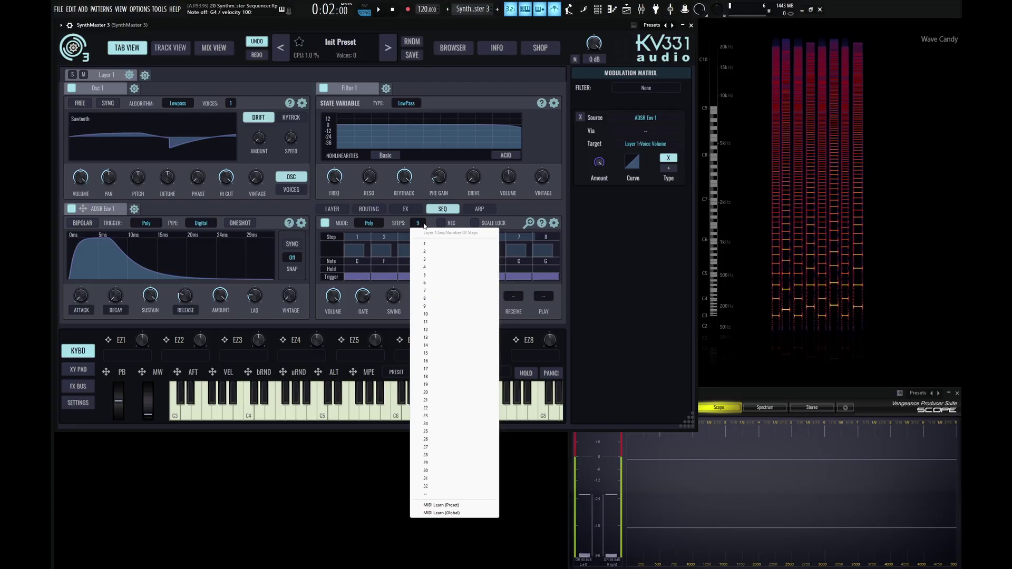
click(425, 298)
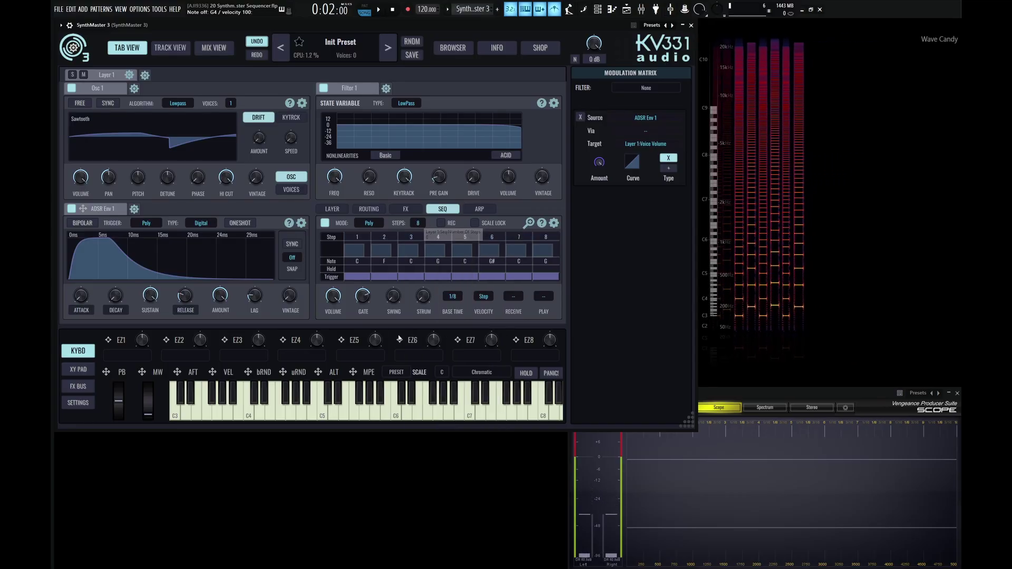
key(z)
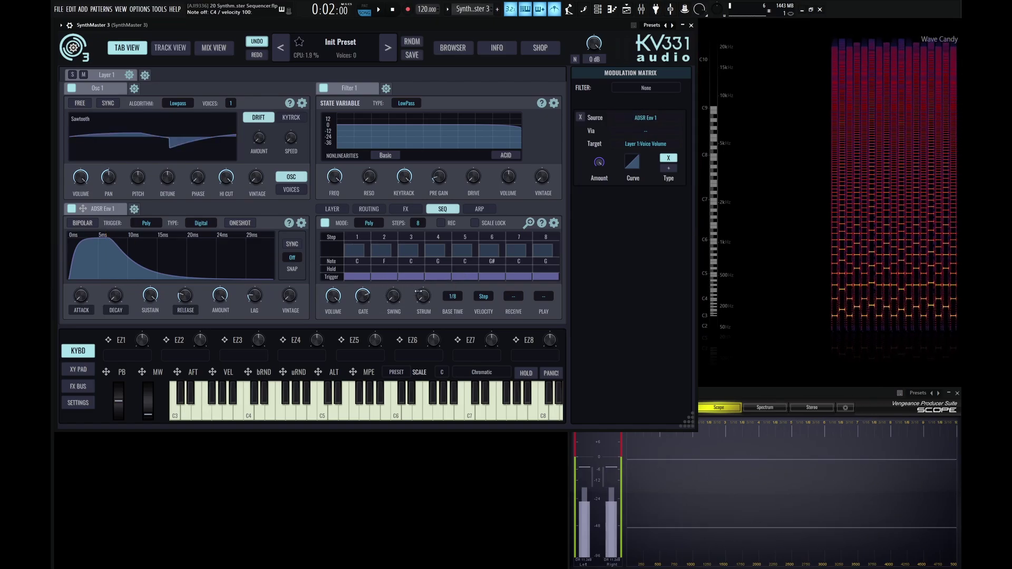
key(z)
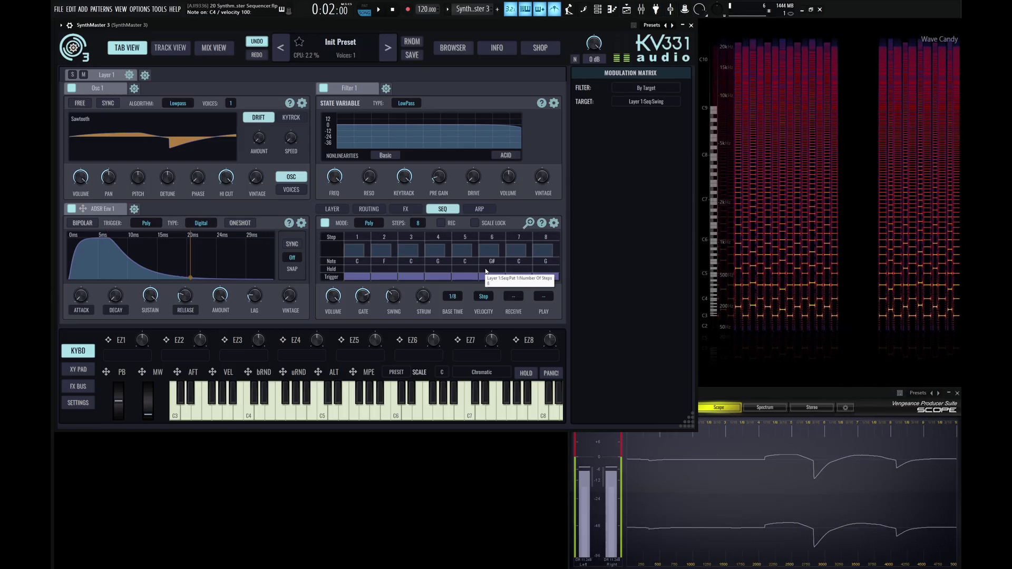
key(z)
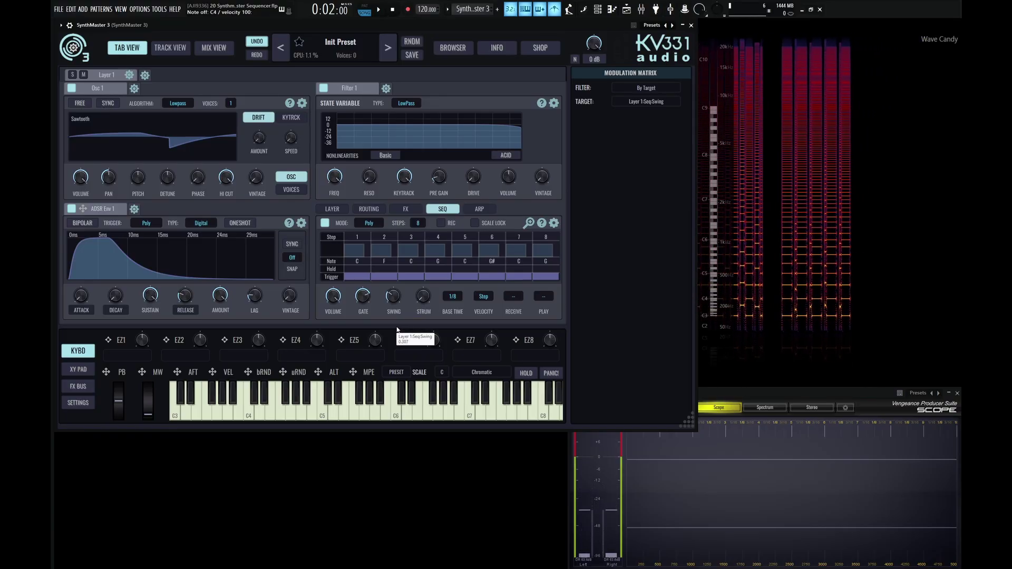
key(z)
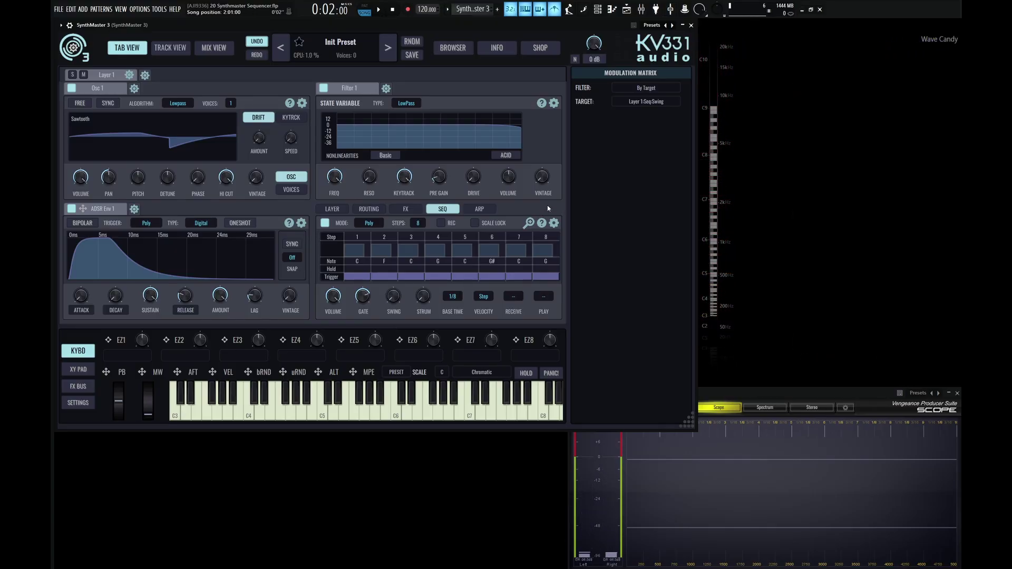
Step: Audition the sequence with C4 at base times 1/8, 1/16 and 1/2, then reopen the Base Time list
click(453, 298)
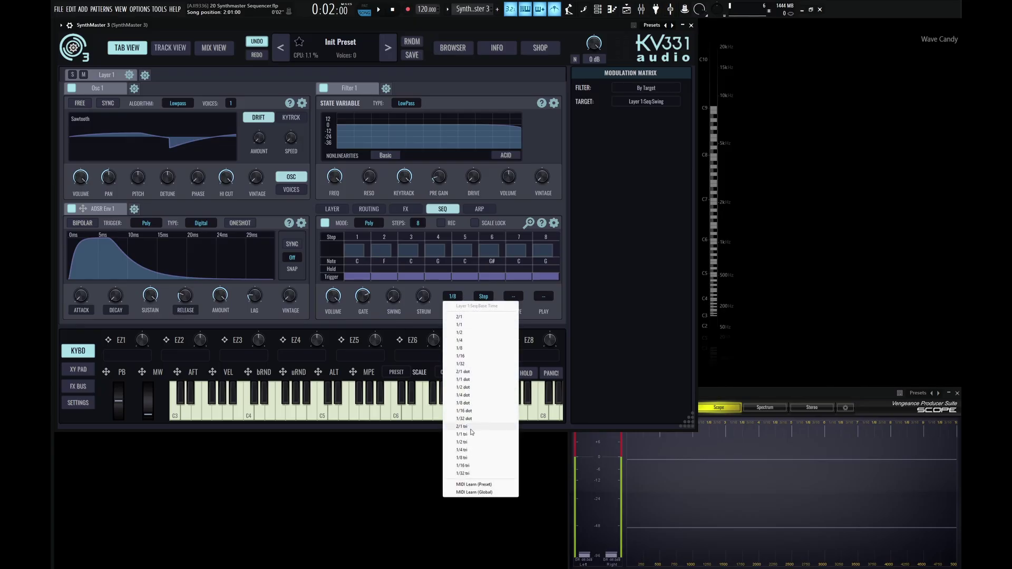
click(468, 289)
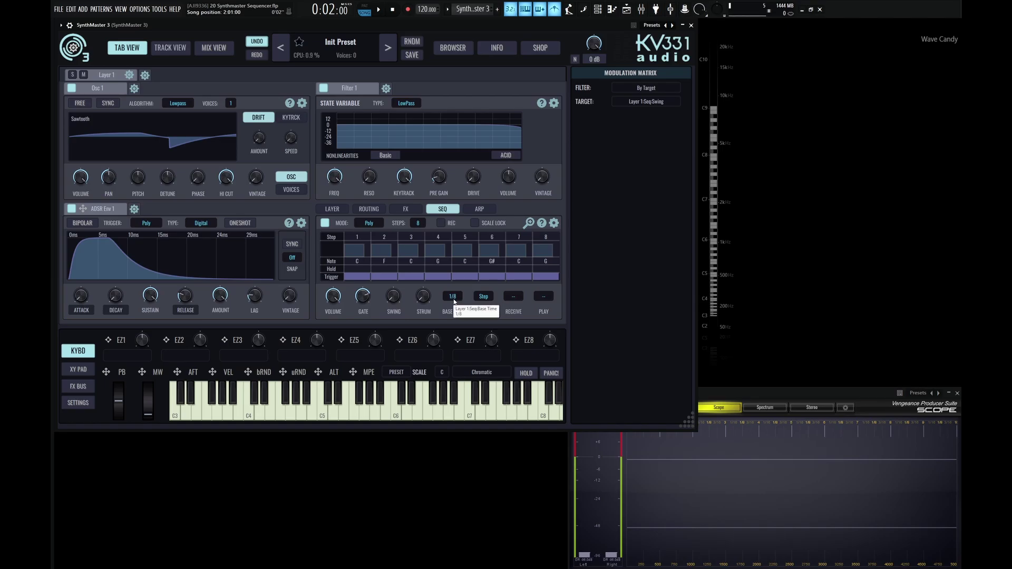
key(z)
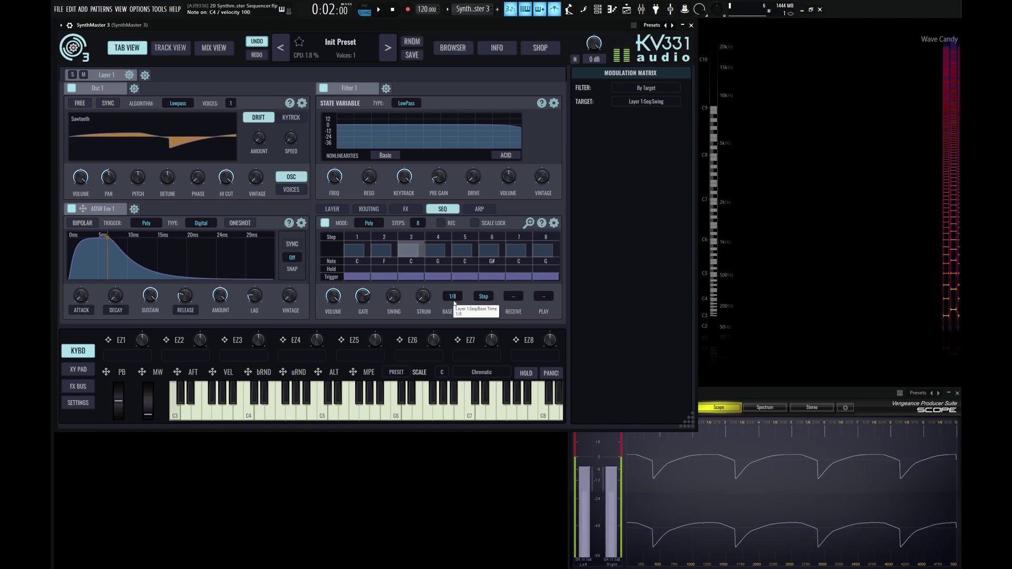
scroll(456, 299, down, 3)
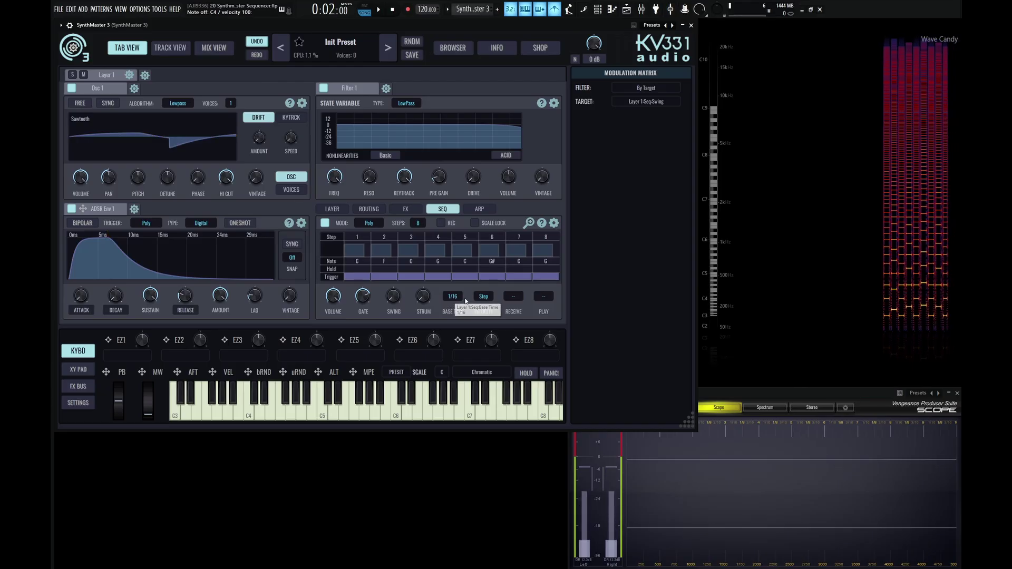
key(z)
scroll(455, 298, up, 1)
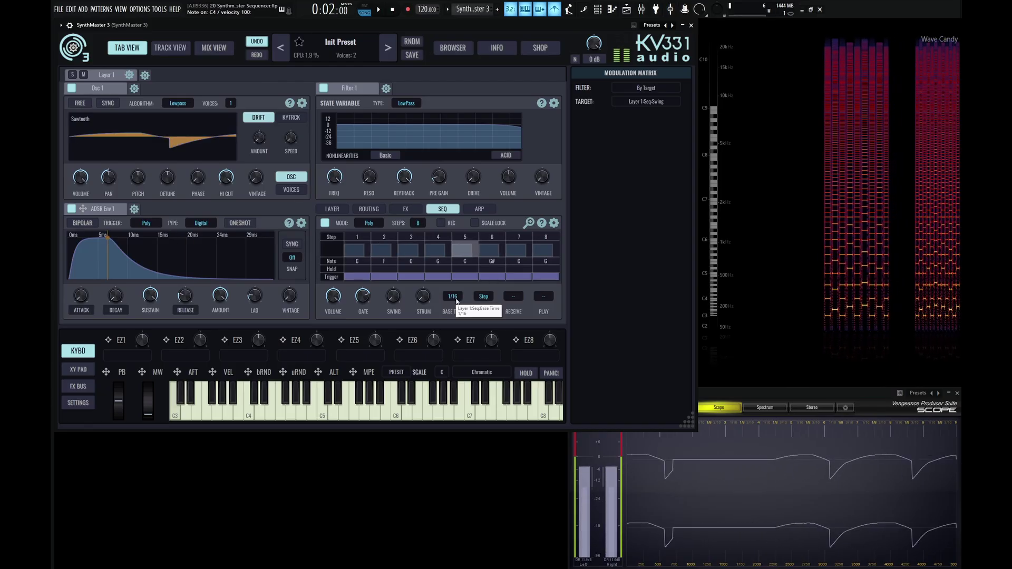
scroll(454, 300, up, 2)
key(z)
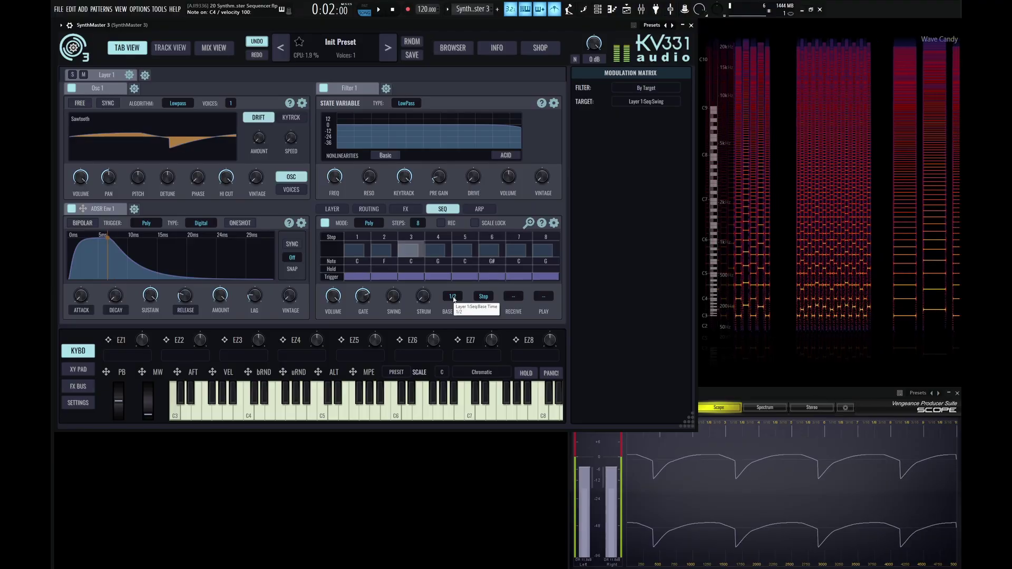
click(453, 296)
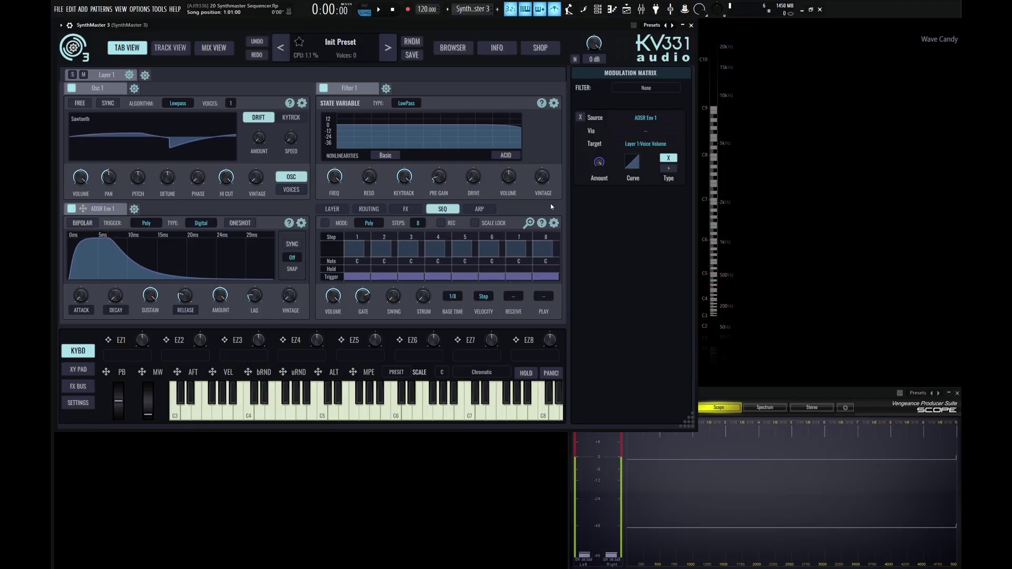
Step: Open the sequencer's velocity mode list, currently set to Step
click(485, 298)
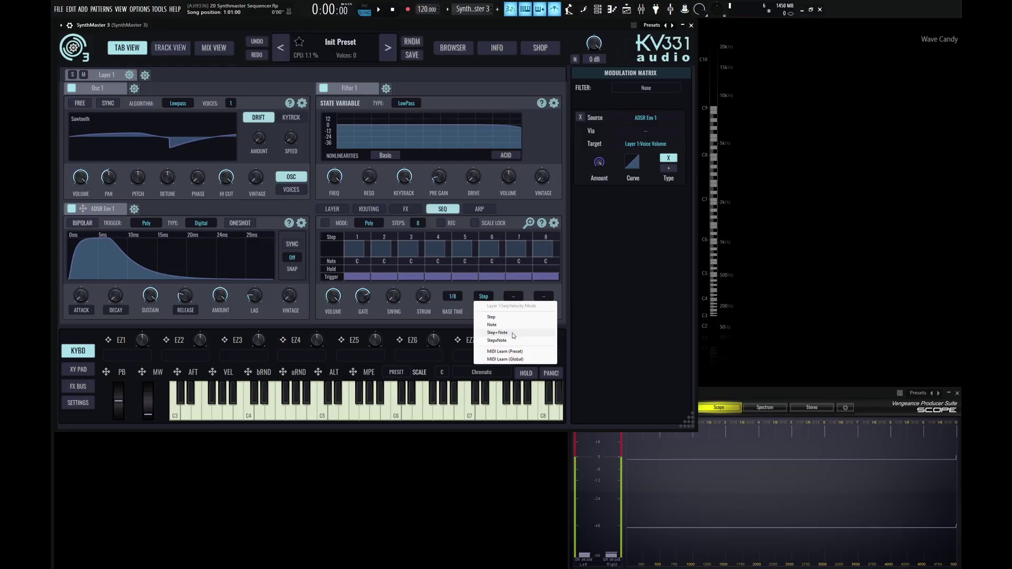
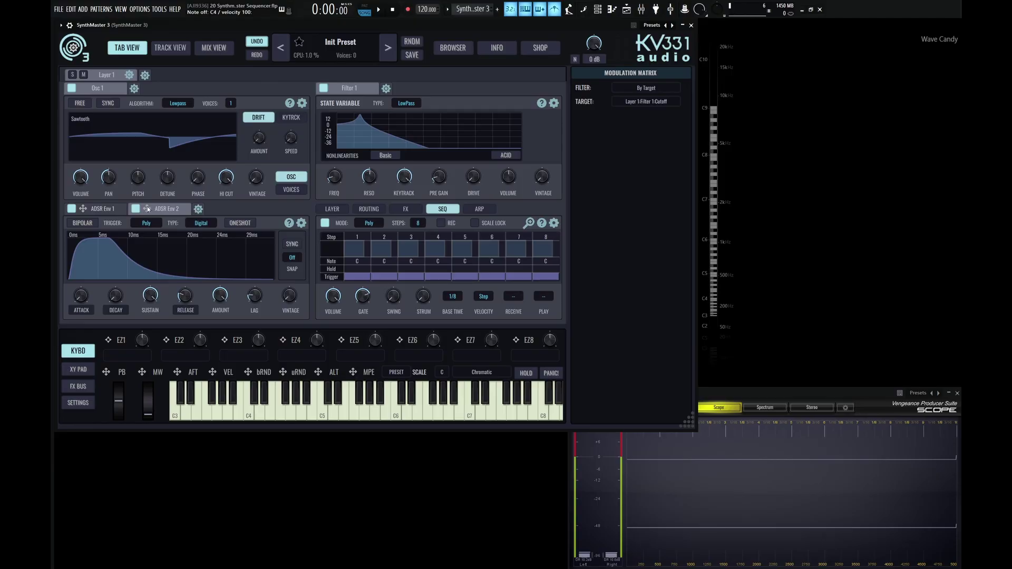
Step: Drag ADSR Env 2's modulation handle onto Filter 1's FREQ knob to modulate cutoff
drag(336, 182, 337, 185)
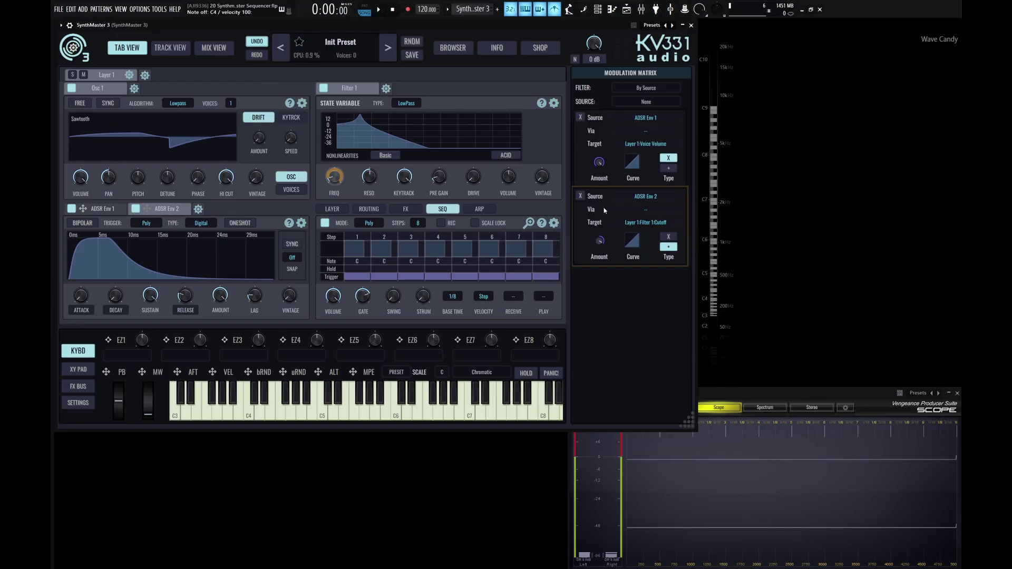
Step: Scale the Env 2 cutoff modulation by MIDI Velocity and set BASE TIME to 1/4
click(652, 213)
mouse_move(636, 229)
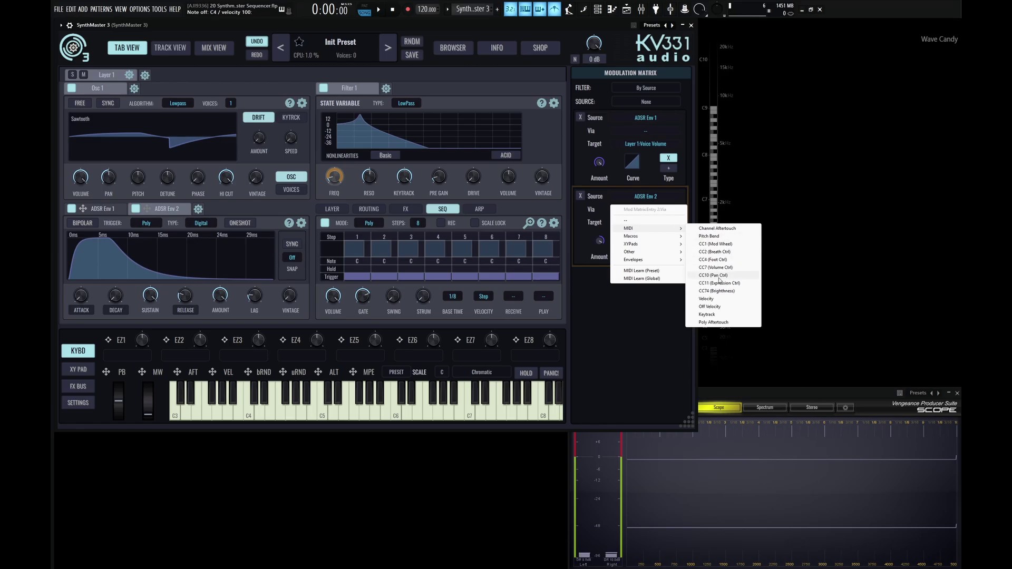
click(714, 299)
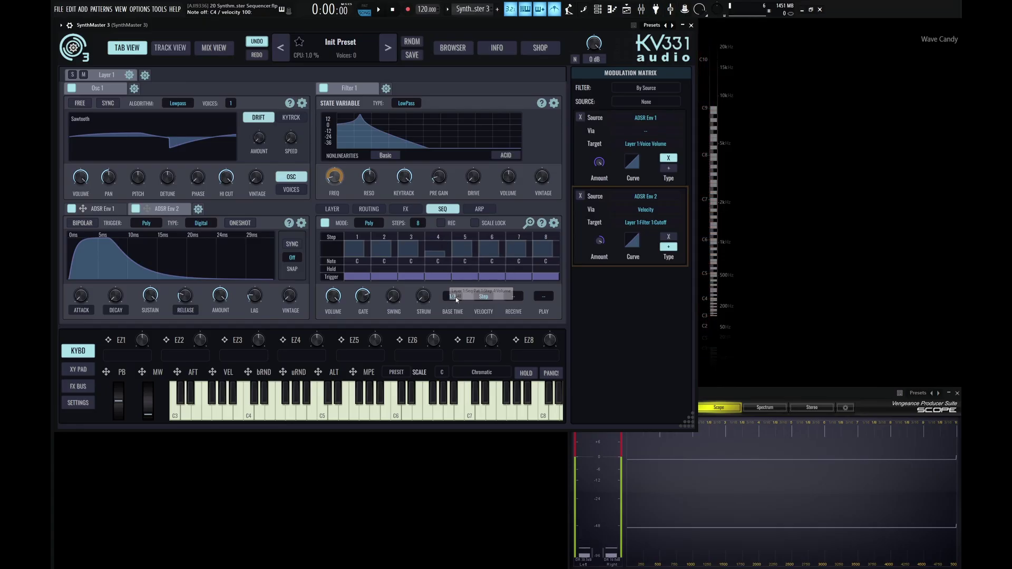
scroll(456, 299, up, 1)
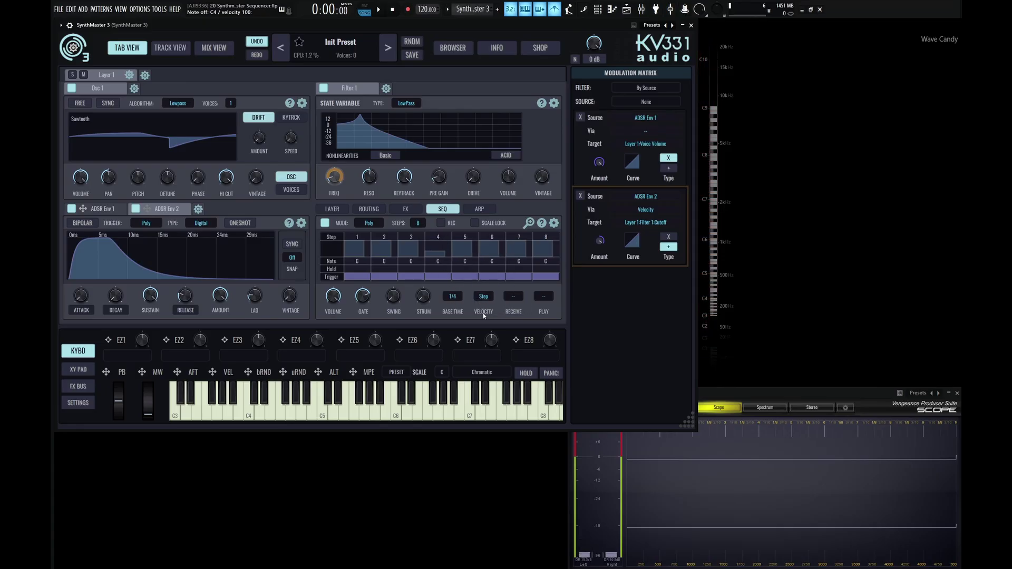
Step: Audition C4 while reshaping step volumes, raising steps 2 and 4, and adjusting the sequencer VOLUME knob
key(z)
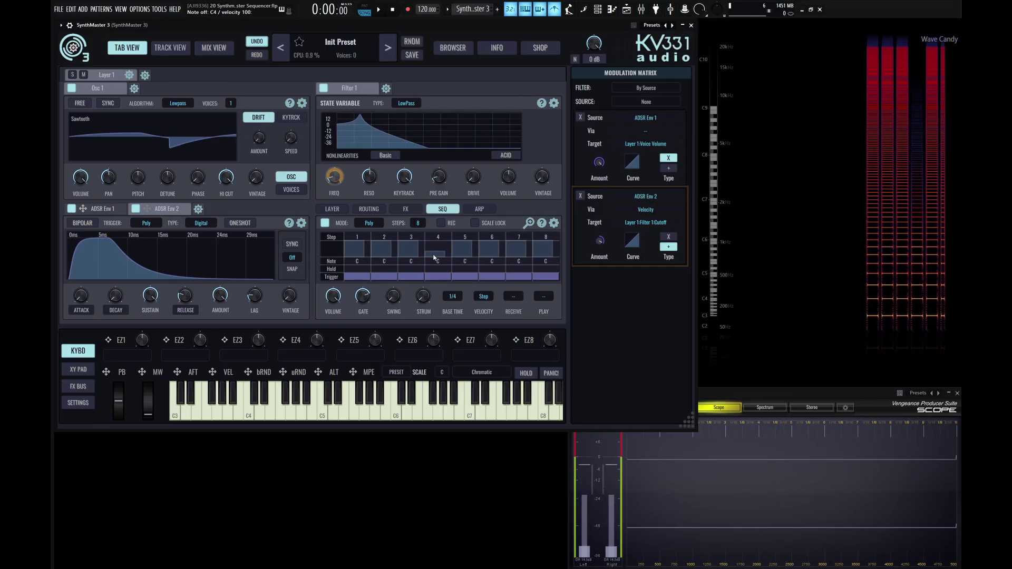
mouse_move(430, 253)
mouse_down()
mouse_move(435, 245)
mouse_move(438, 255)
mouse_up()
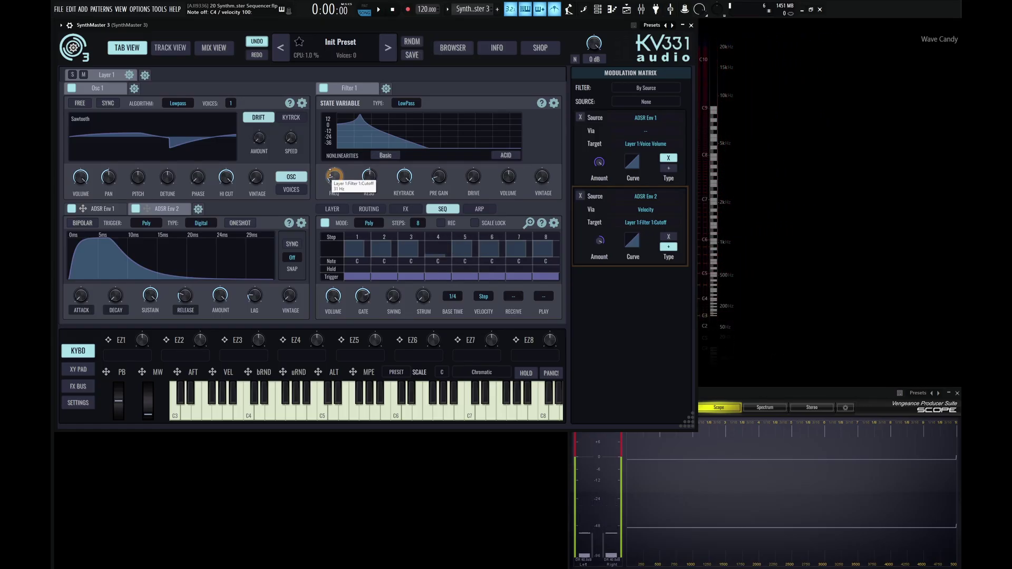
key(z)
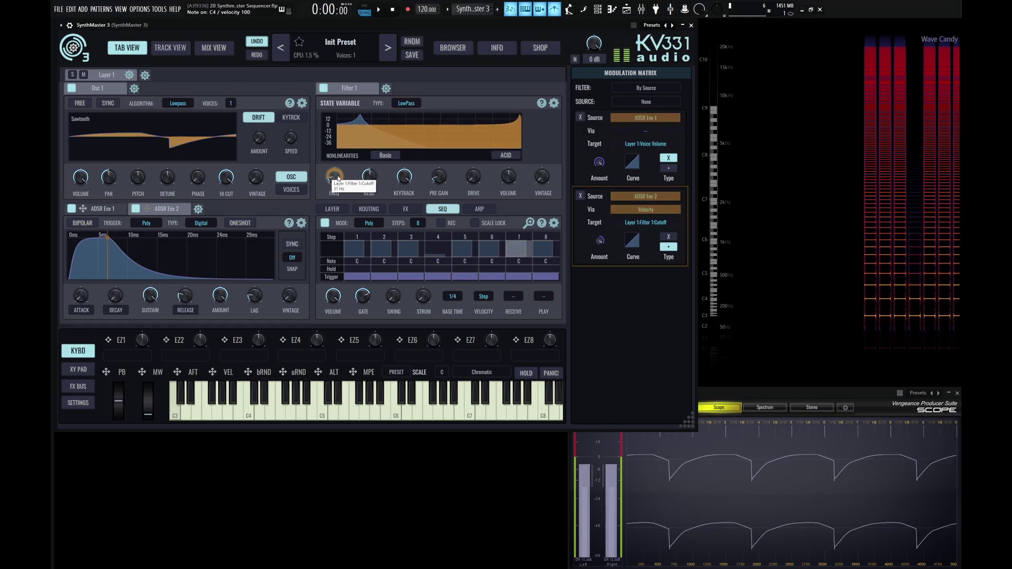
drag(387, 253, 490, 254)
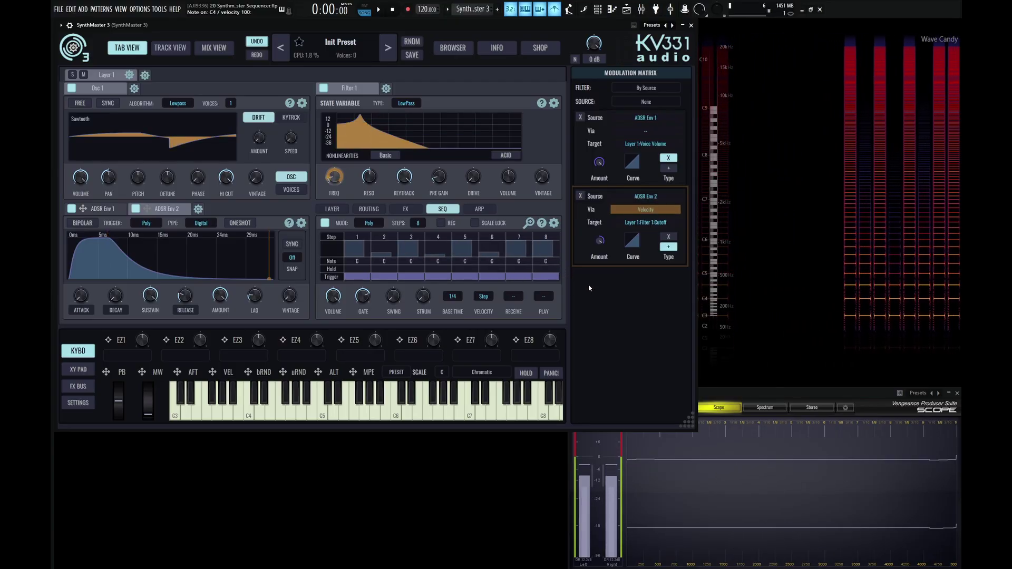
click(336, 302)
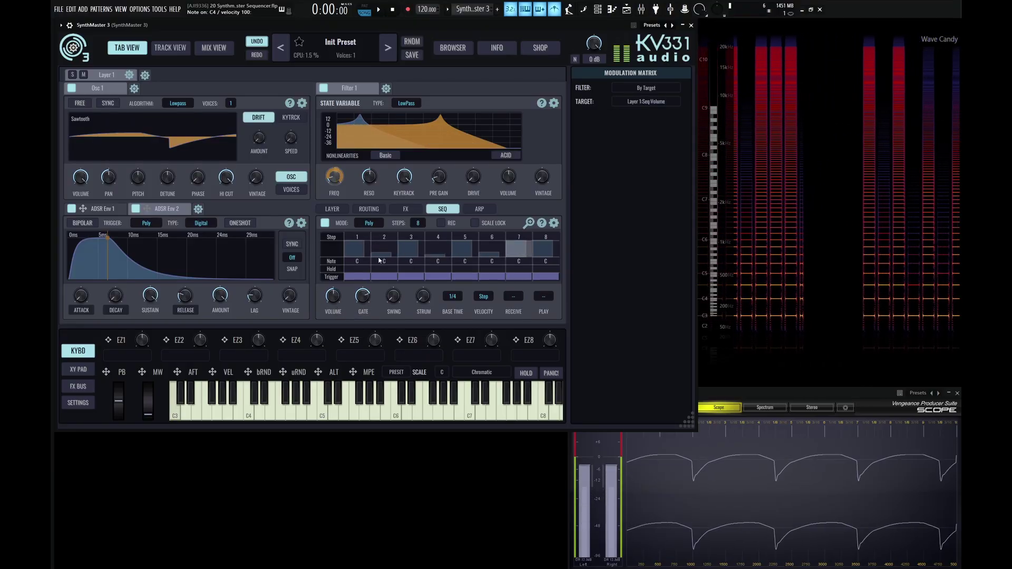
drag(379, 260, 379, 225)
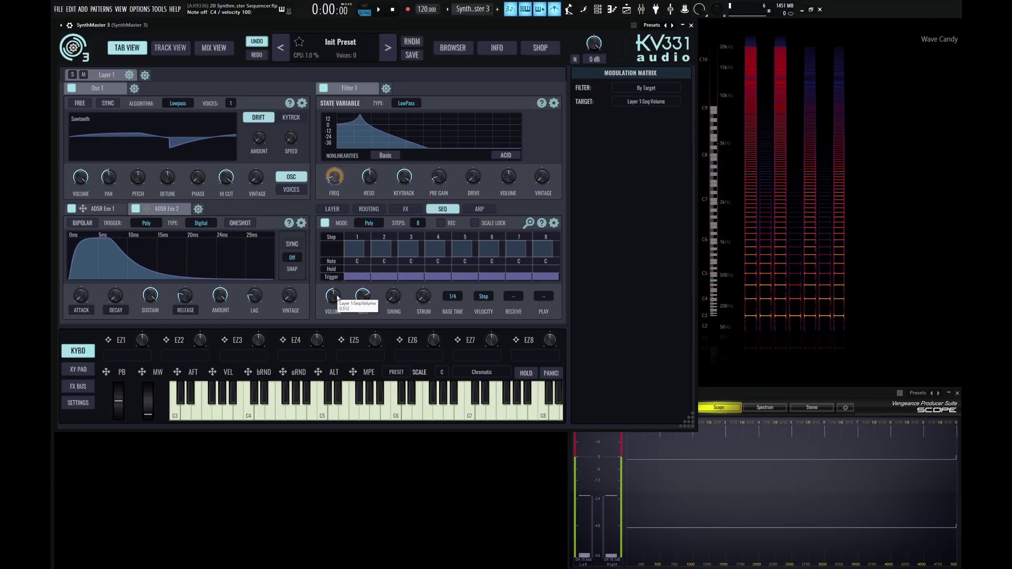
mouse_move(334, 299)
mouse_down()
mouse_move(338, 274)
mouse_move(338, 315)
mouse_up()
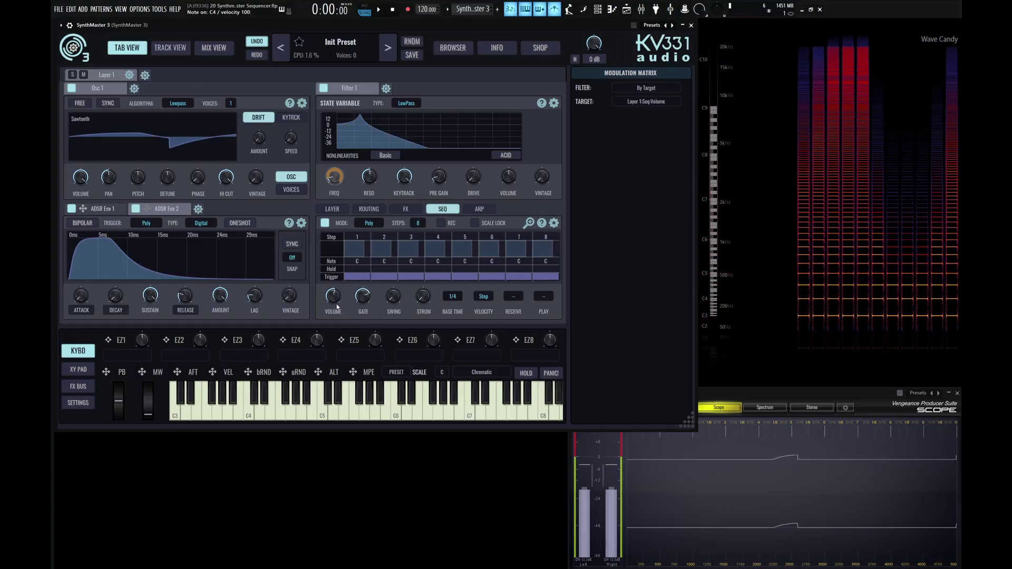
drag(334, 301, 337, 320)
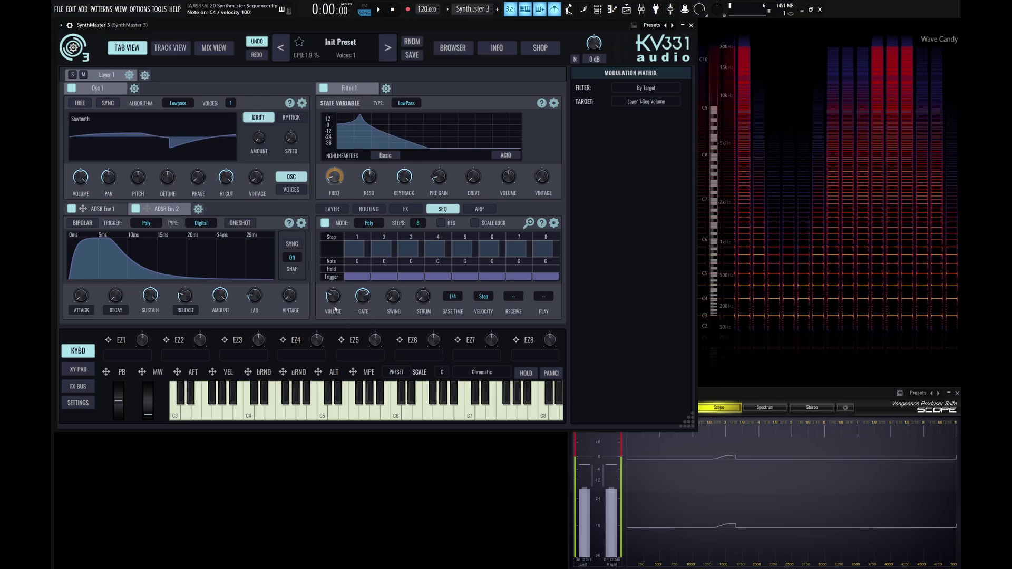
Step: Reset the sequencer volume to default and set step VELOCITY to Note
double_click(334, 306)
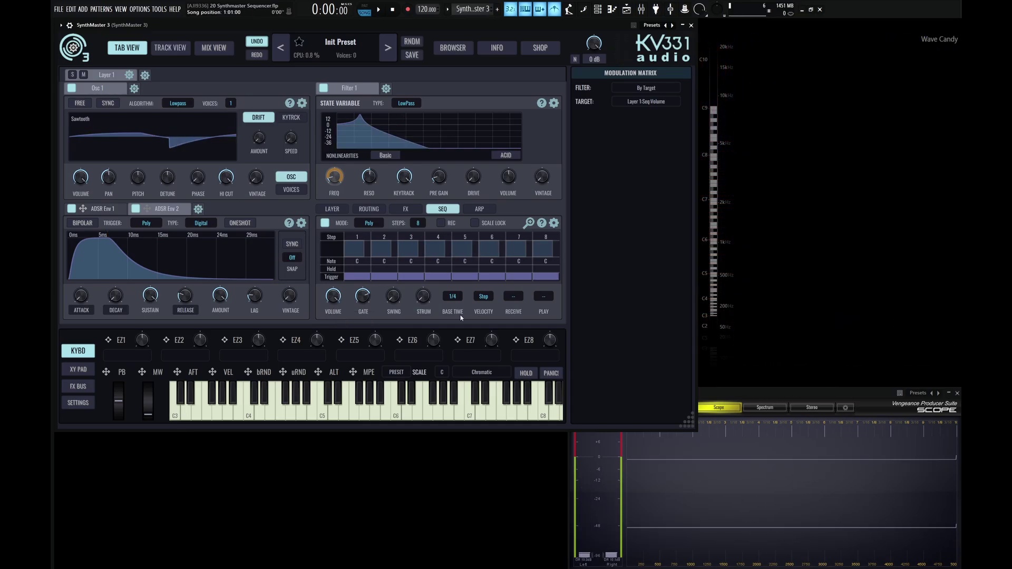
click(481, 294)
click(506, 322)
Step: Open the SynthMaster 3 piano roll with F7, play it briefly and select the C4 note
key(F7)
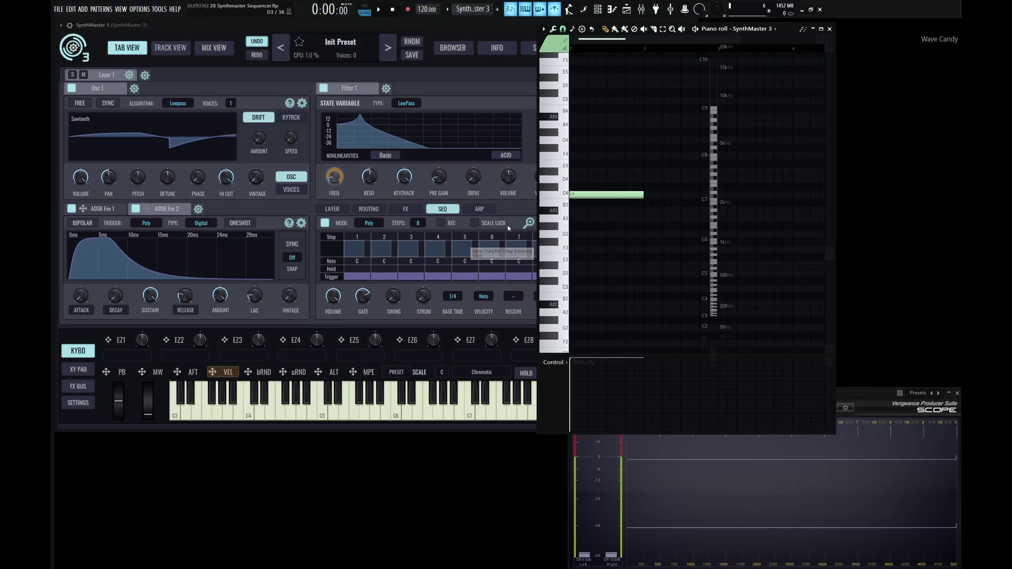
key(space)
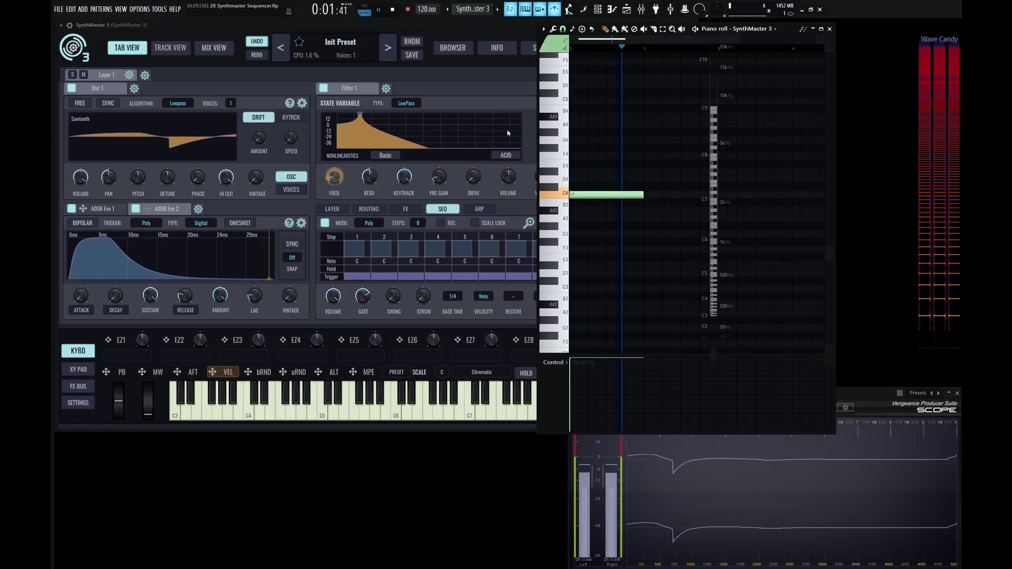
key(space)
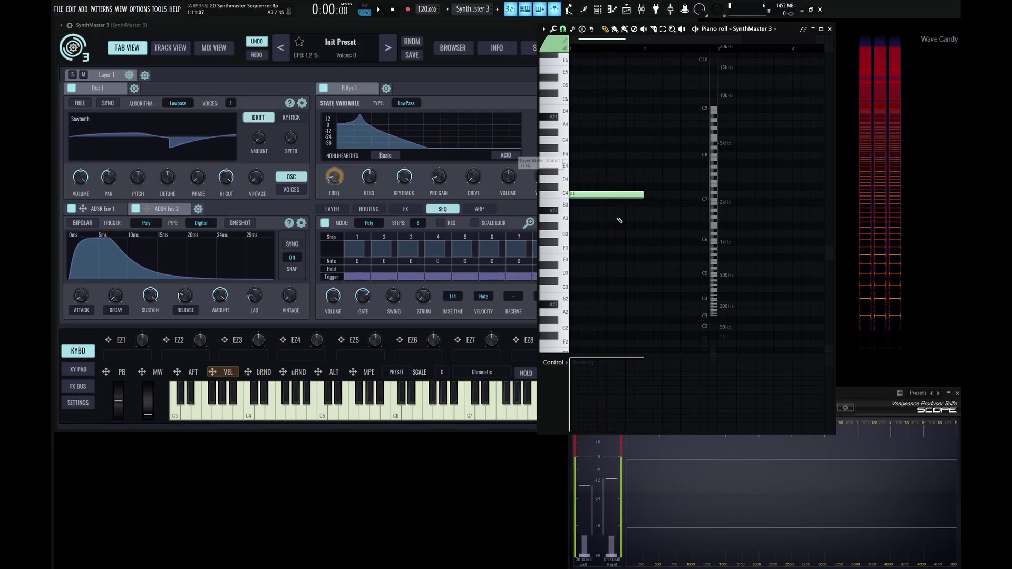
drag(615, 220, 652, 160)
scroll(616, 316, down, 4)
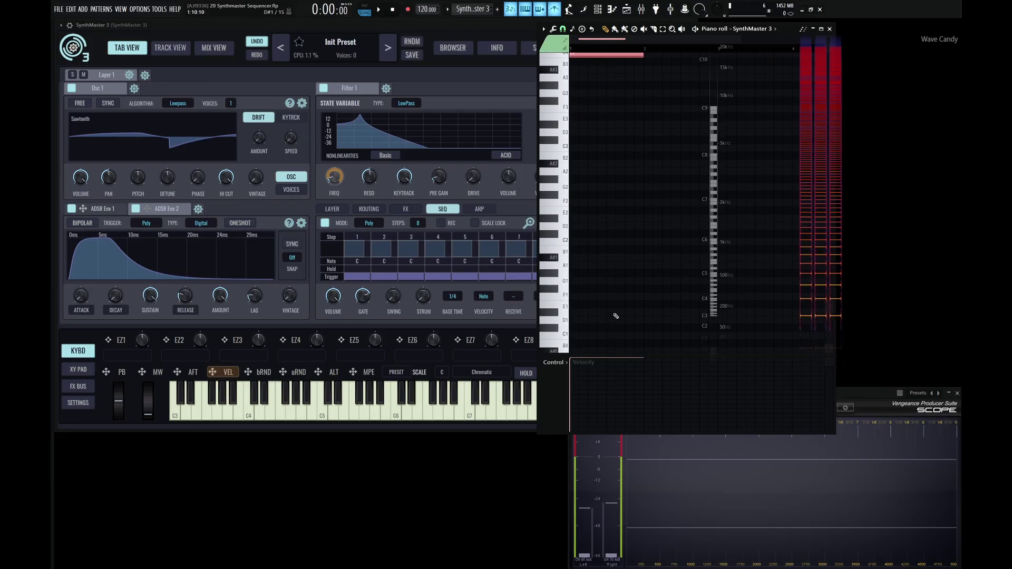
scroll(648, 179, up, 4)
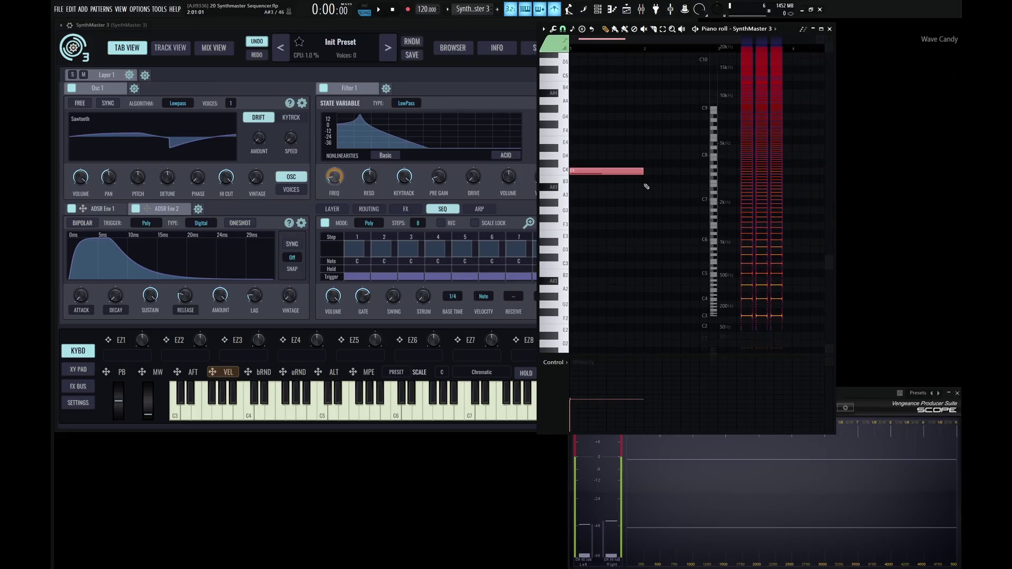
Step: Play and stop the C4 pattern several times, then return to the SynthMaster window
key(space)
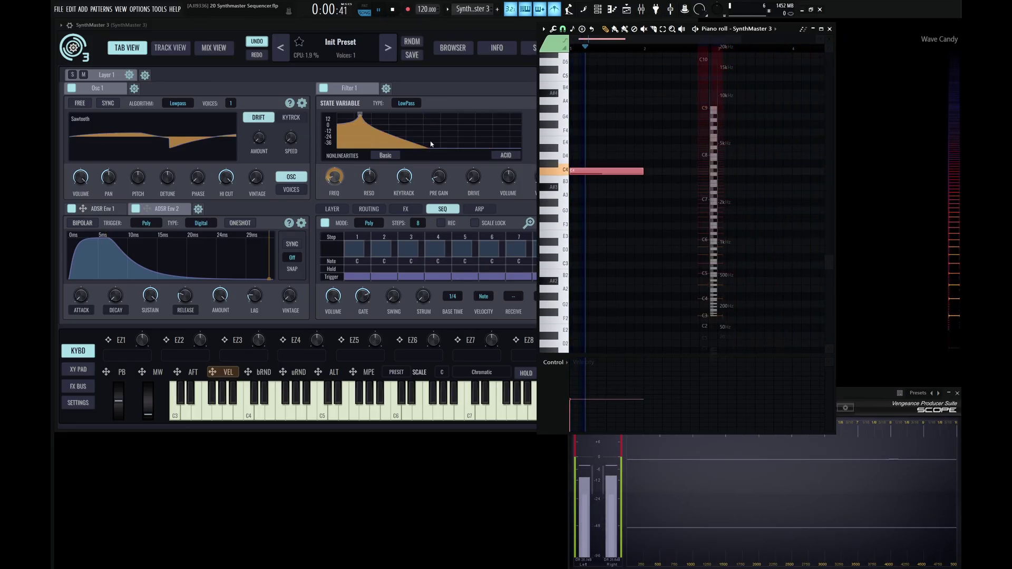
key(space)
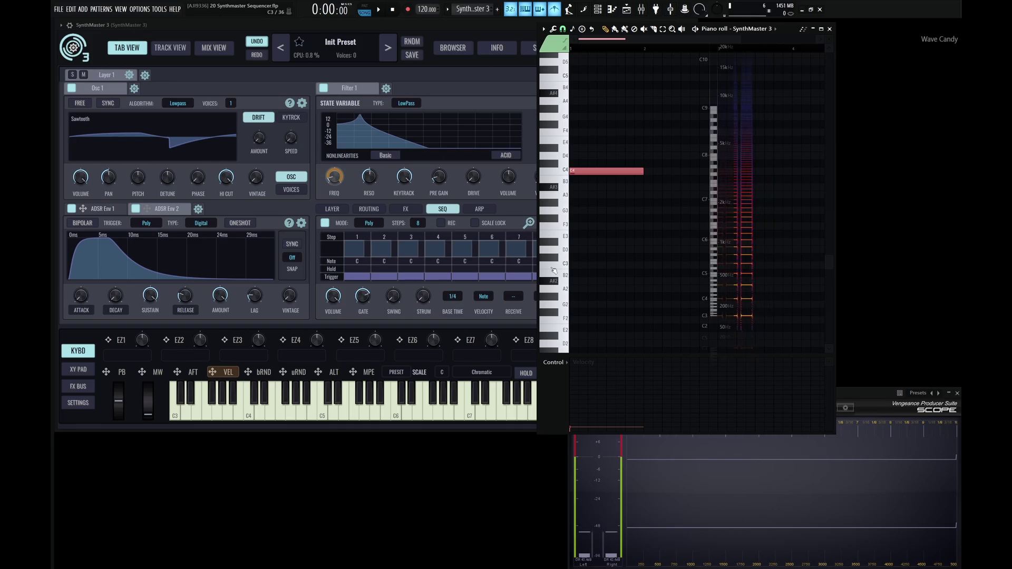
key(space)
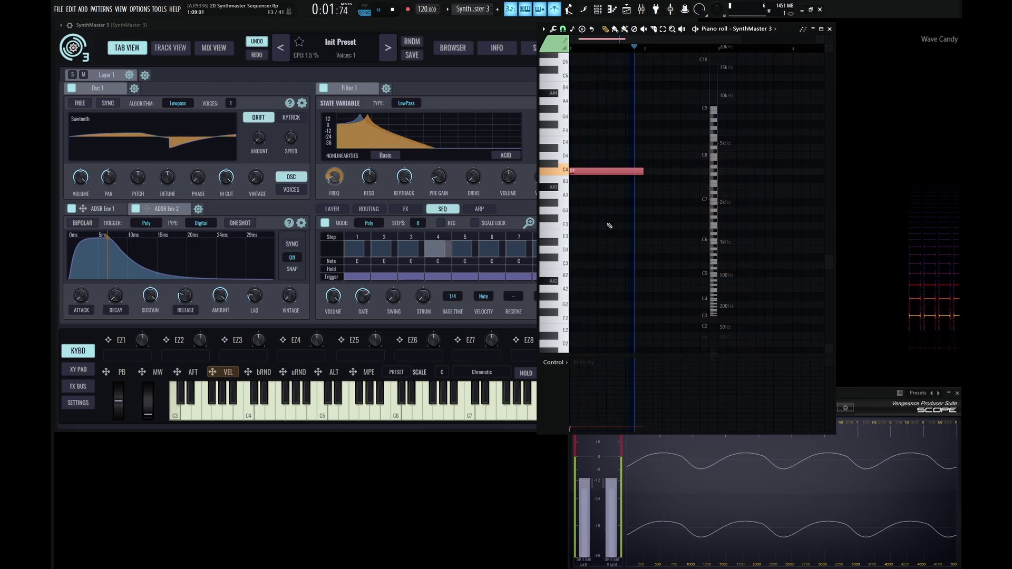
key(space)
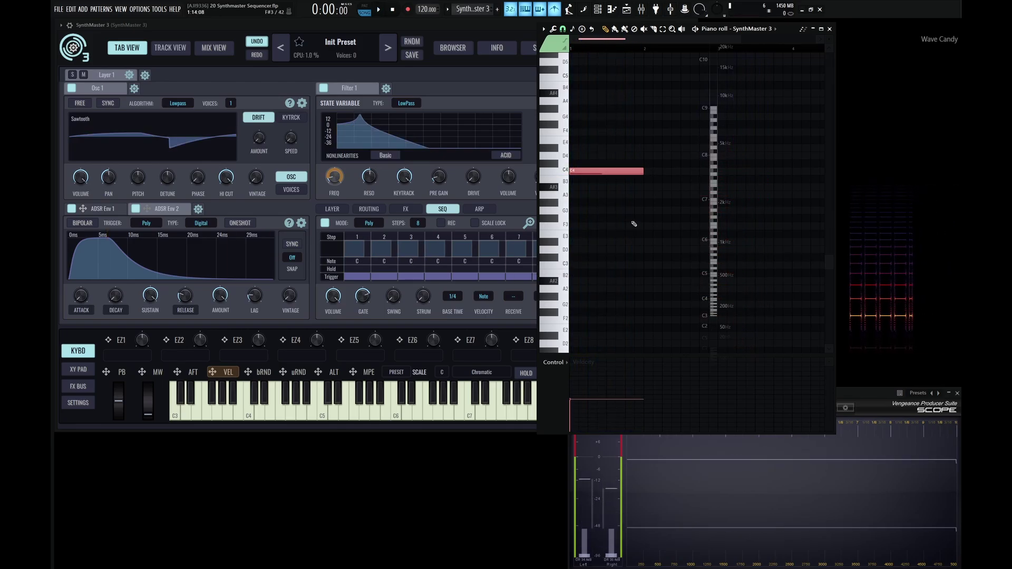
key(space)
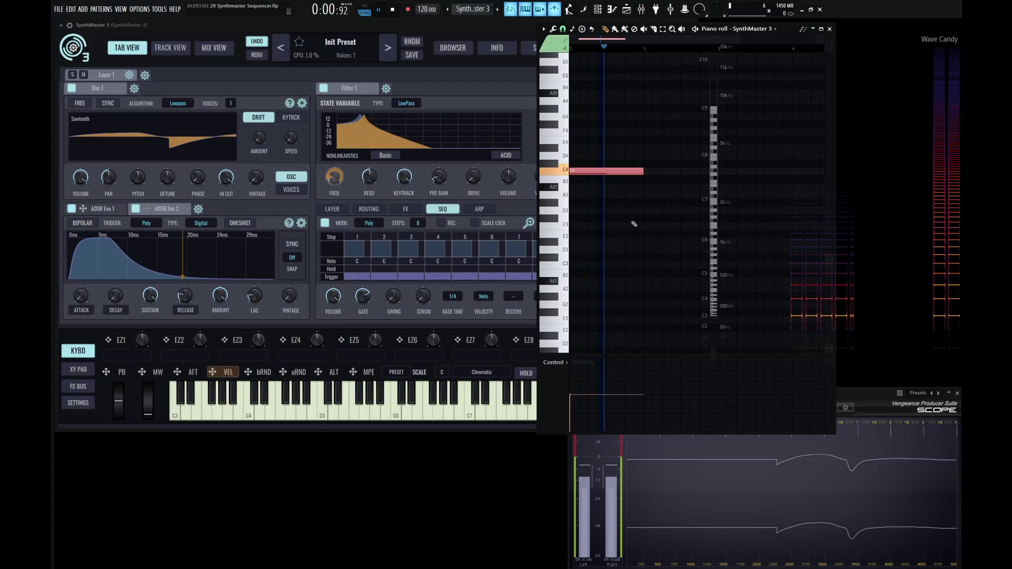
key(space)
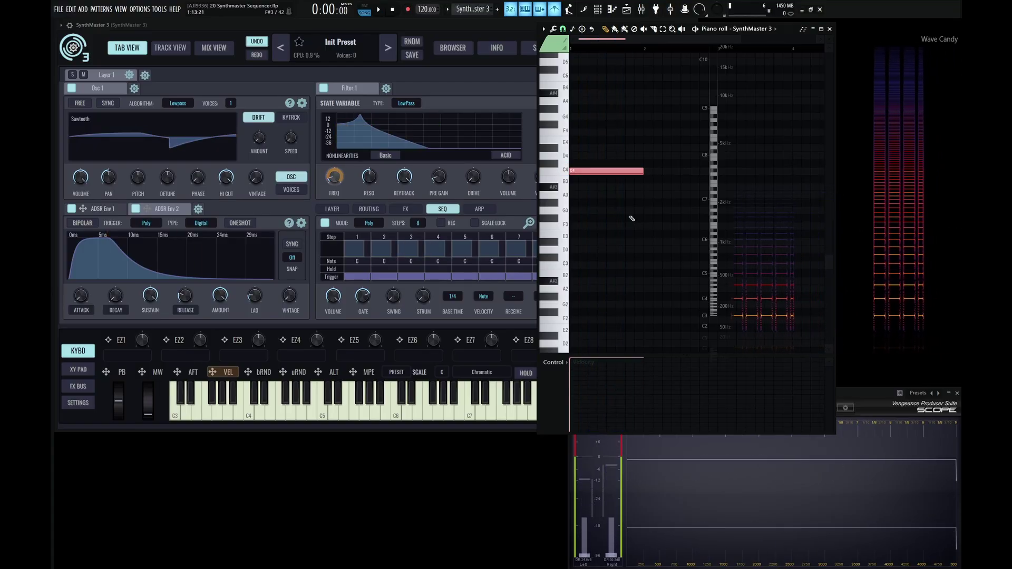
key(space)
key(space)
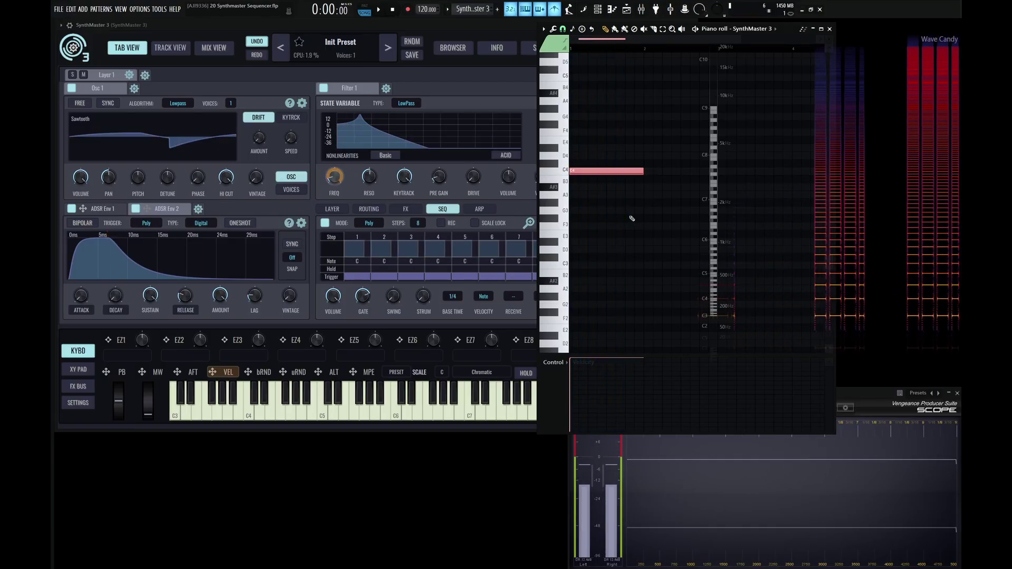
click(502, 311)
Step: Open the enlarged Layer 1 Seq editor from the SEQ panel's magnifier icon
right_click(495, 310)
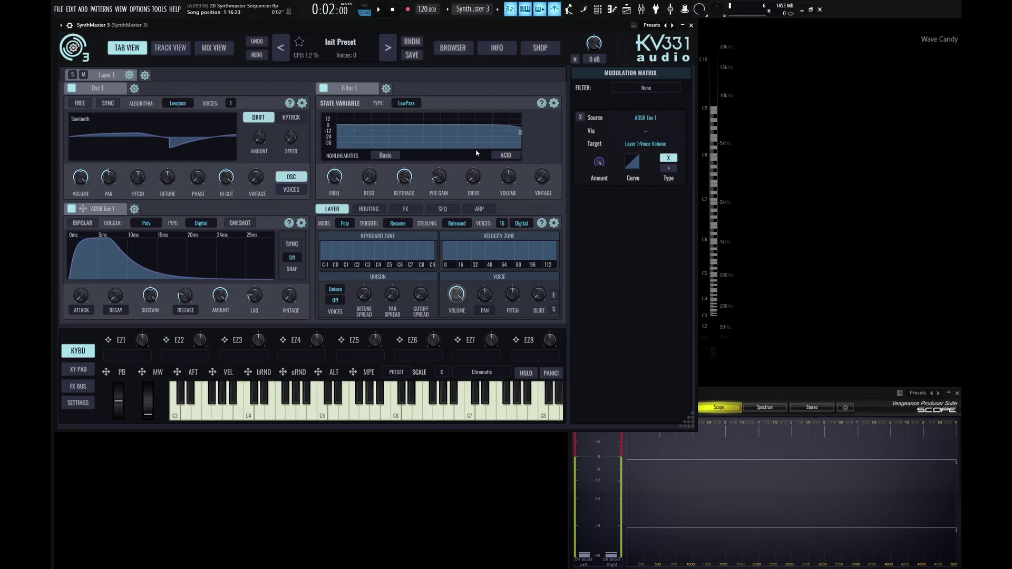
click(443, 209)
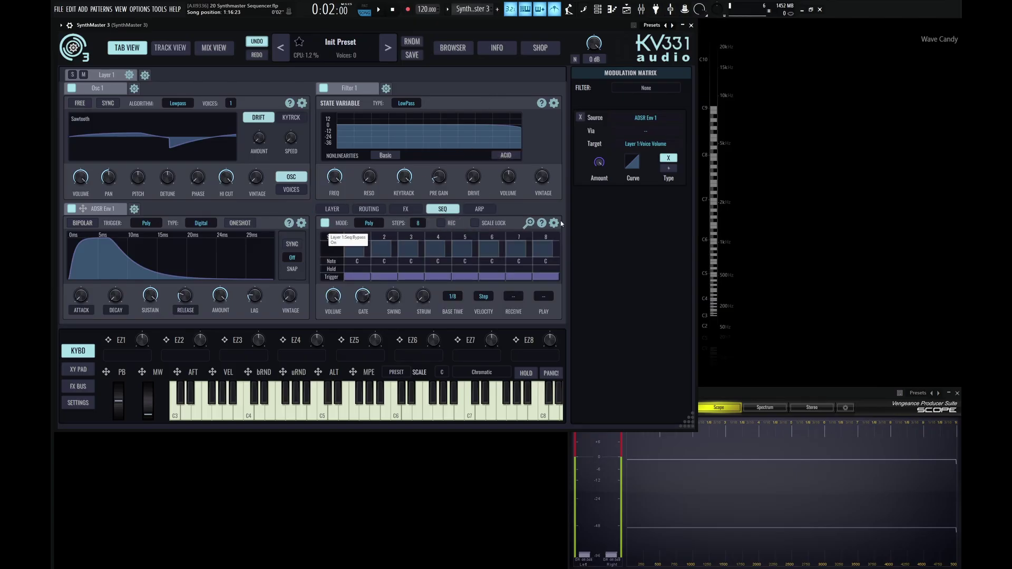
click(529, 223)
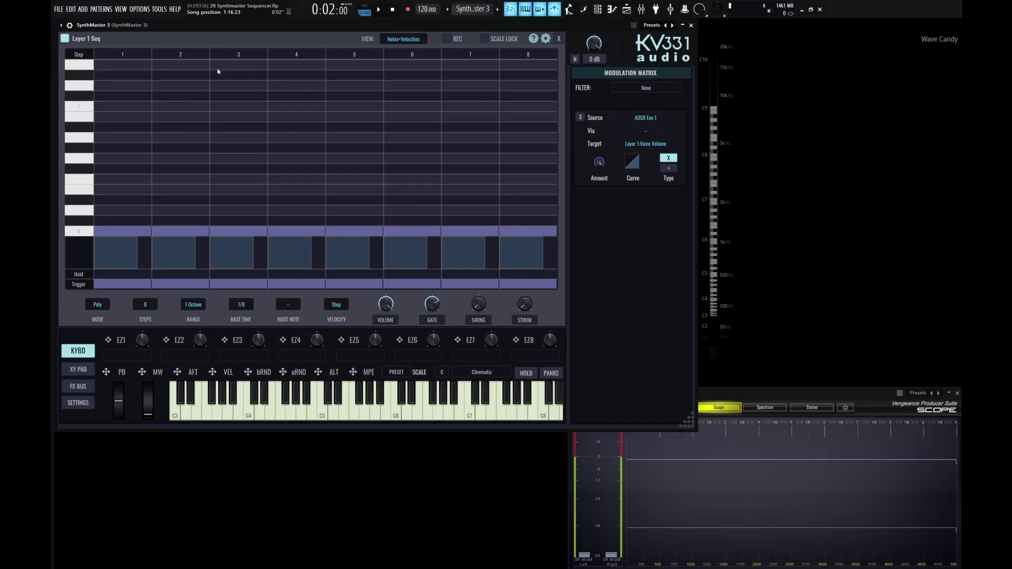
Step: Change the Layer 1 pattern length from 8 to 32 steps and zoom the grid in and out
drag(77, 132, 91, 75)
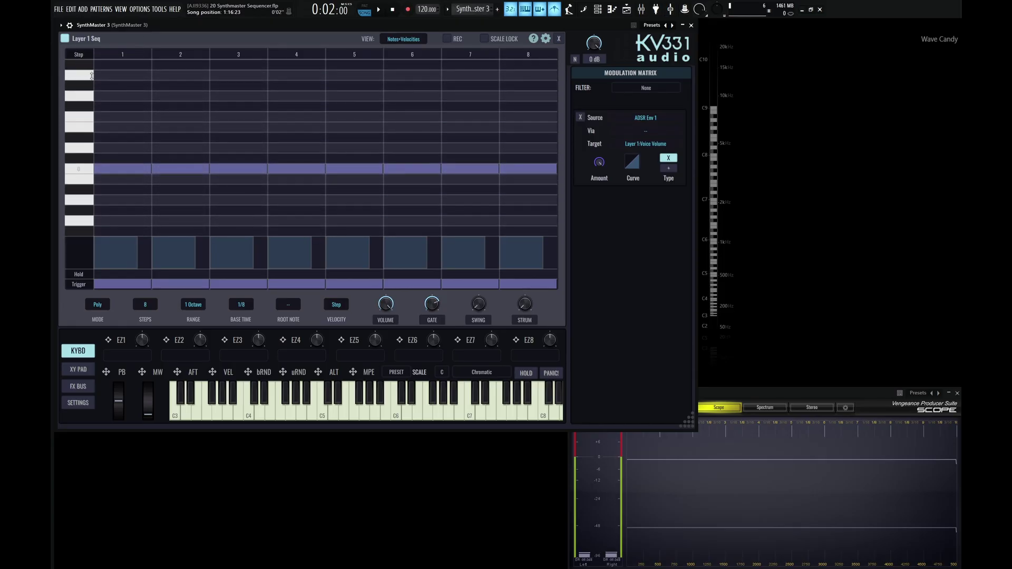
click(145, 305)
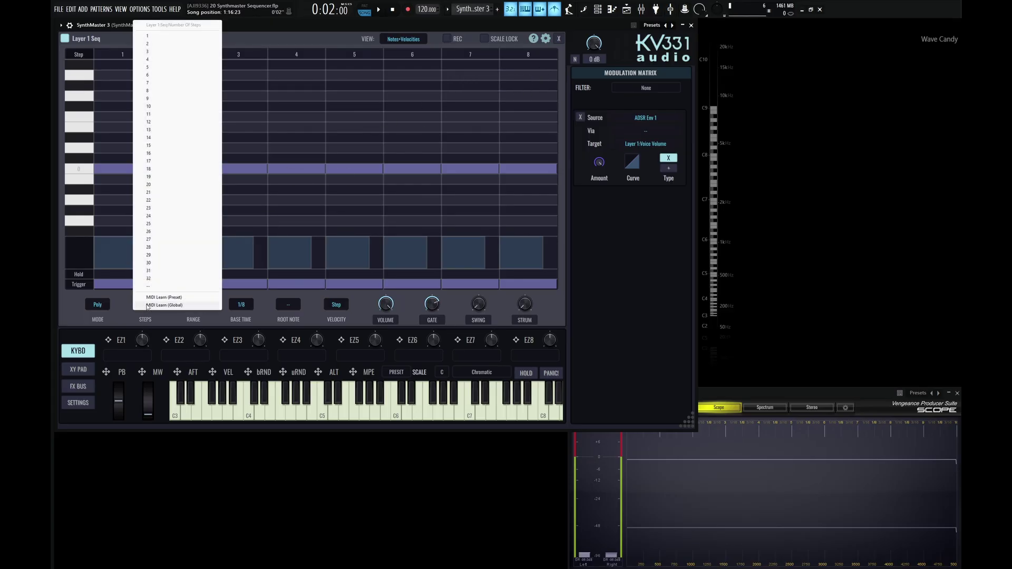
click(160, 278)
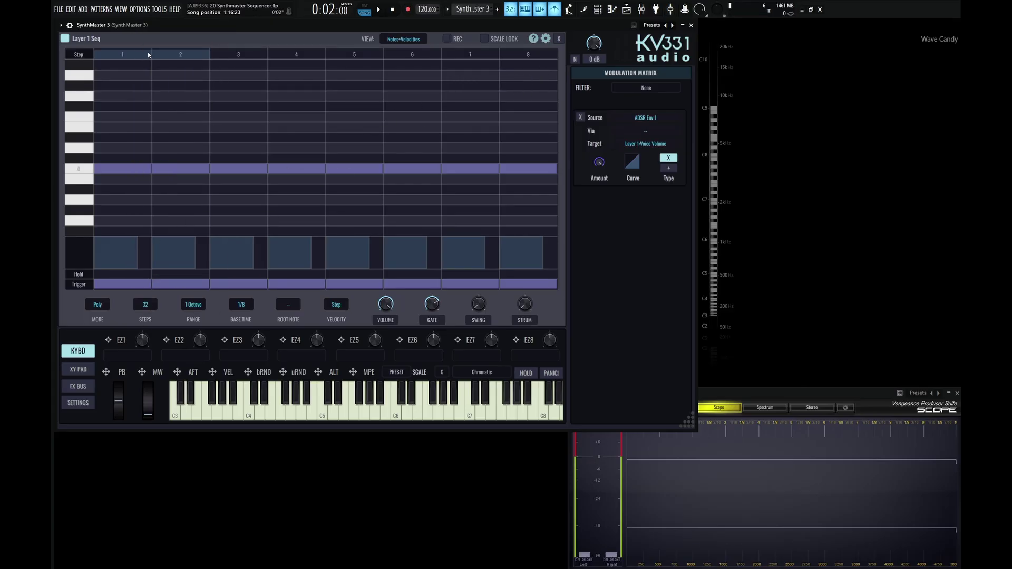
mouse_move(180, 55)
mouse_down()
mouse_move(506, 52)
mouse_move(181, 45)
mouse_up()
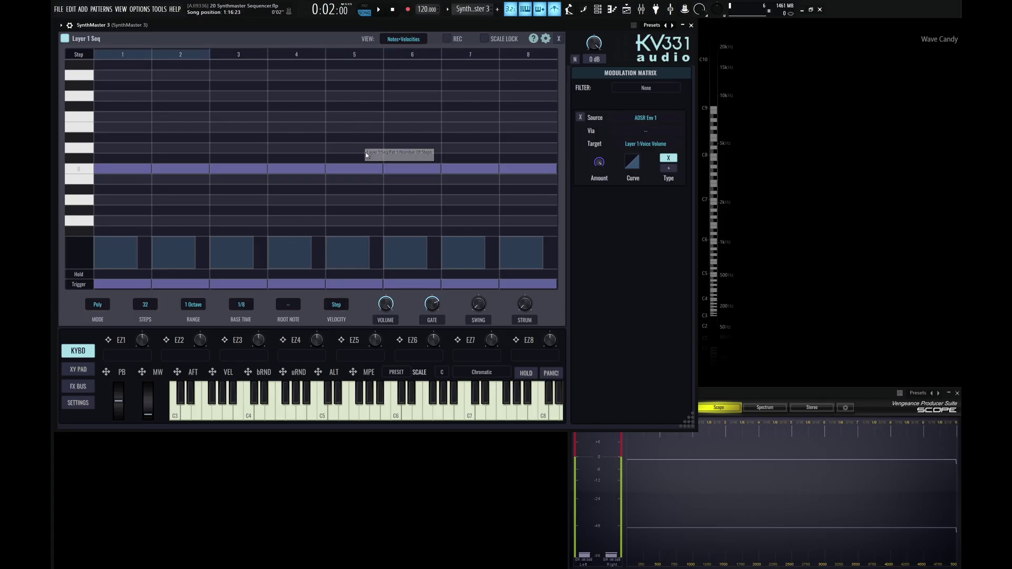
scroll(355, 142, down, 12)
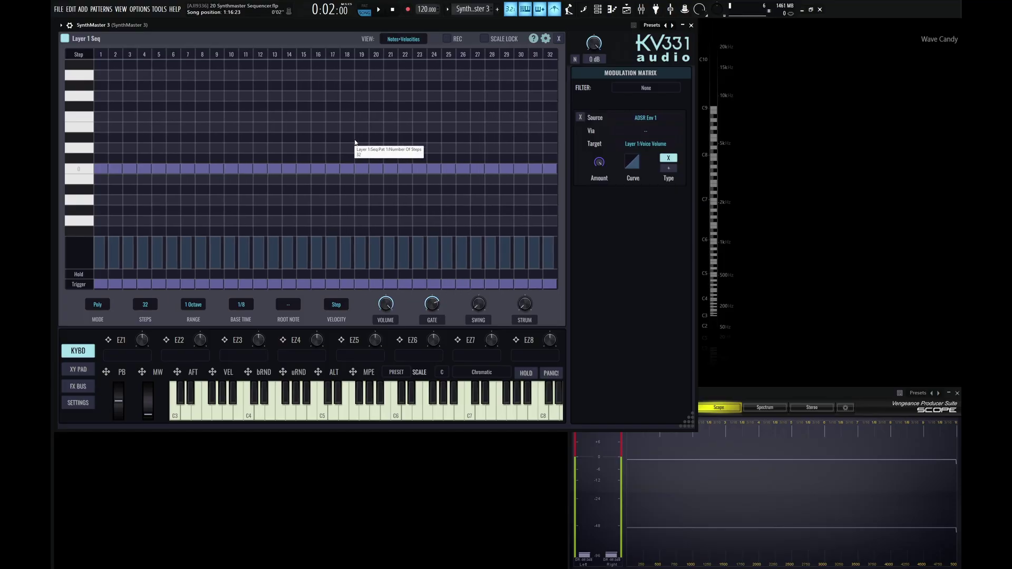
scroll(354, 143, up, 4)
scroll(356, 142, down, 3)
scroll(358, 142, up, 3)
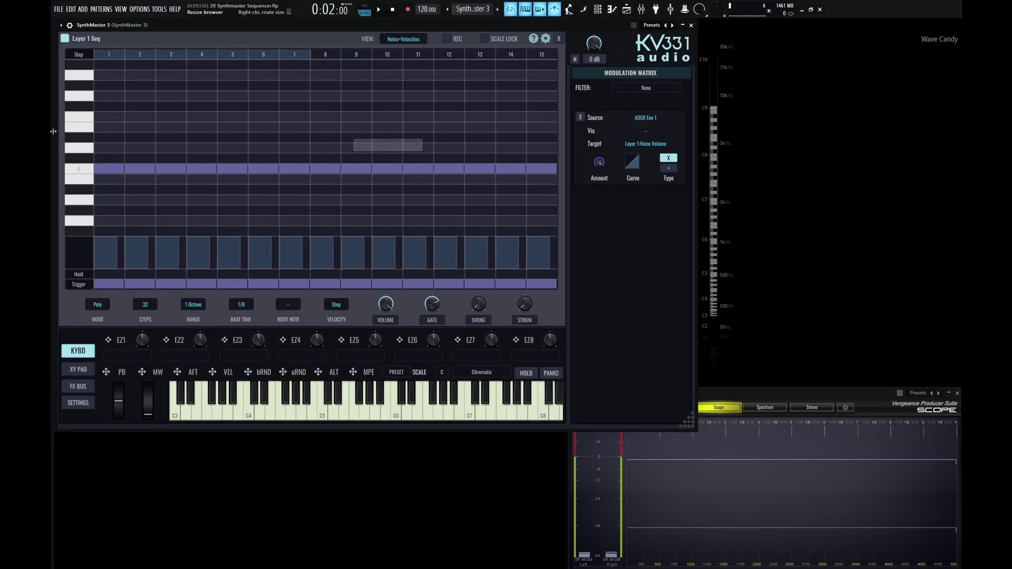
scroll(80, 141, down, 4)
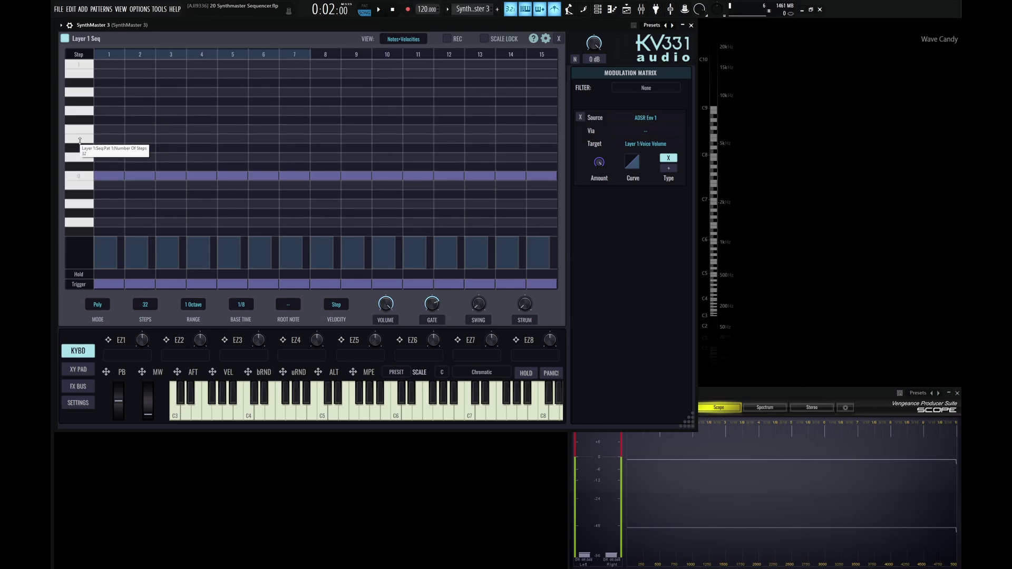
Step: Enable the trigger on step 1 of the sequencer grid
scroll(77, 137, up, 4)
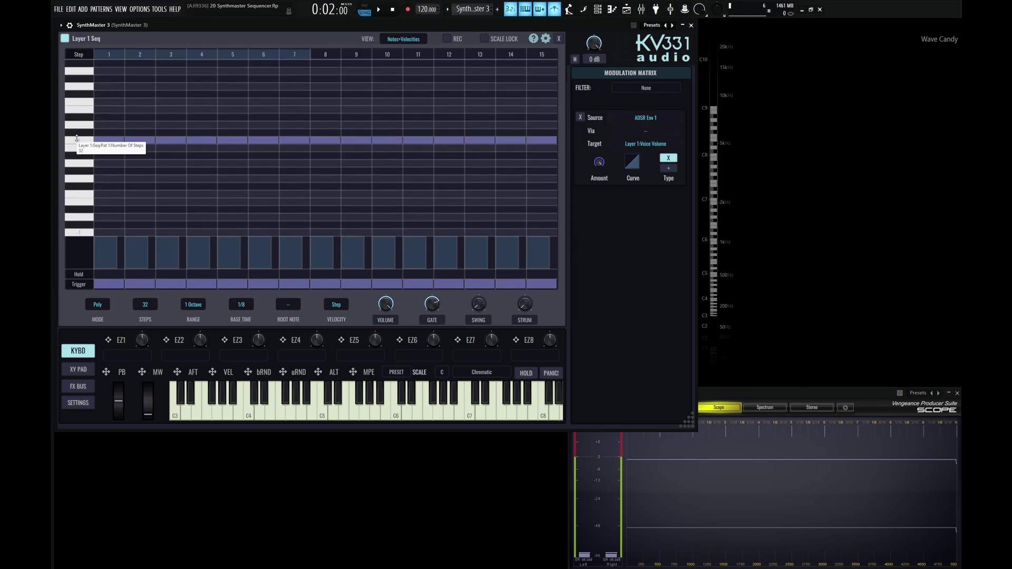
mouse_move(74, 136)
mouse_down()
mouse_move(75, 177)
mouse_move(75, 134)
mouse_up()
drag(74, 100, 79, 136)
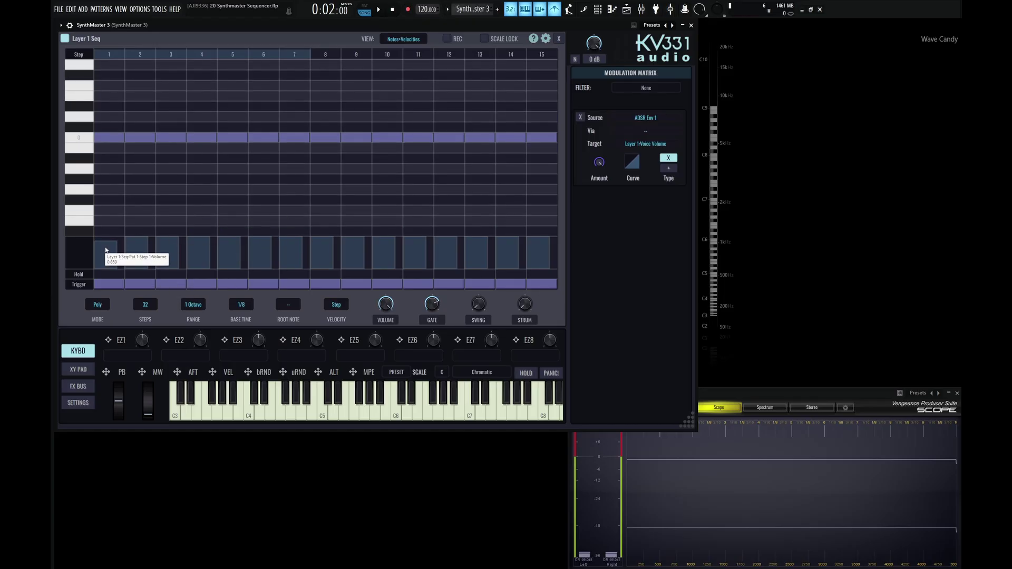
click(108, 285)
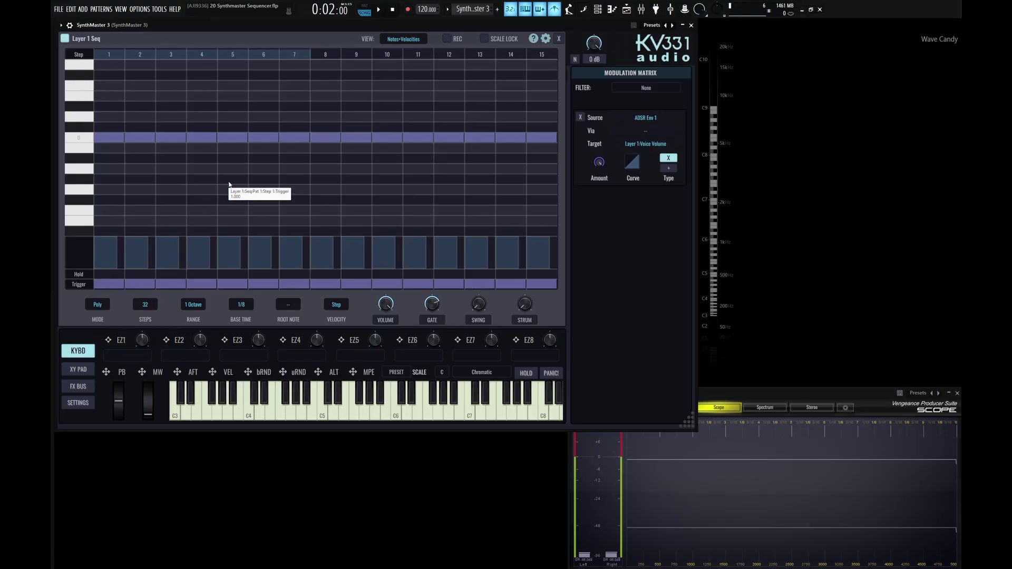
Step: Raise the notes at steps 4, 7 and 9 two rows higher and silence step 5
click(170, 138)
click(198, 117)
click(200, 139)
click(294, 117)
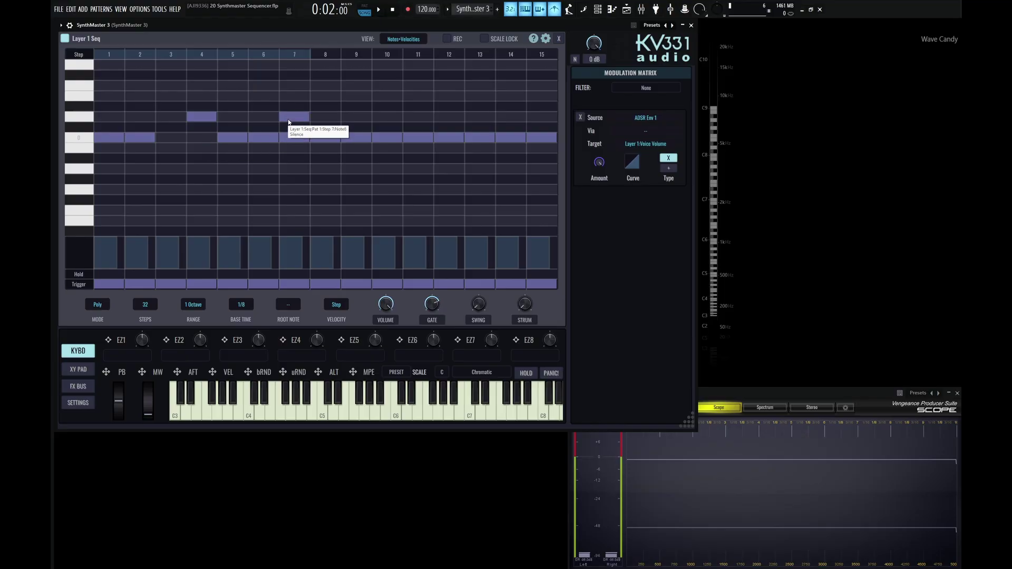
click(294, 127)
click(294, 127)
click(294, 138)
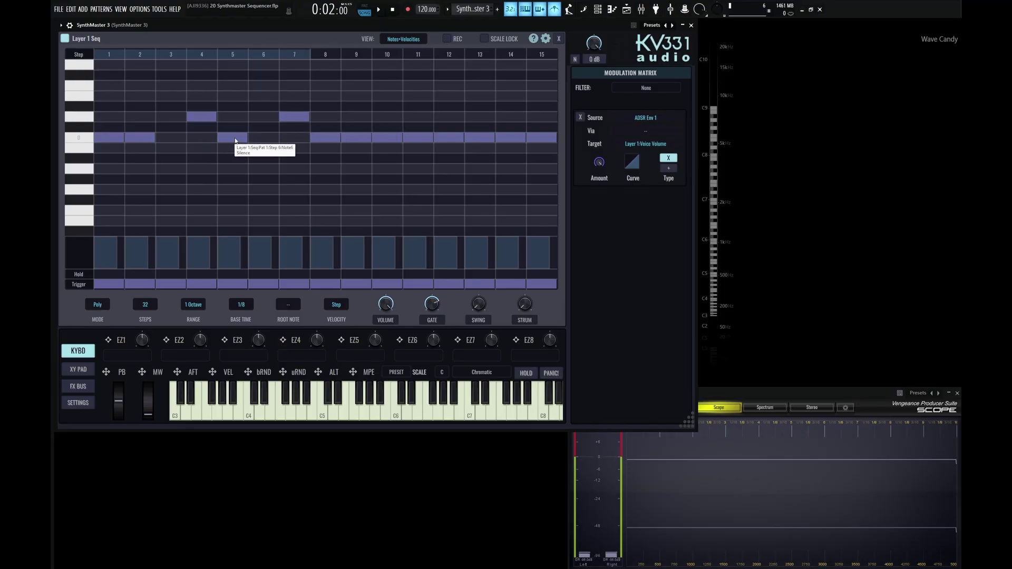
click(236, 138)
click(353, 138)
click(356, 117)
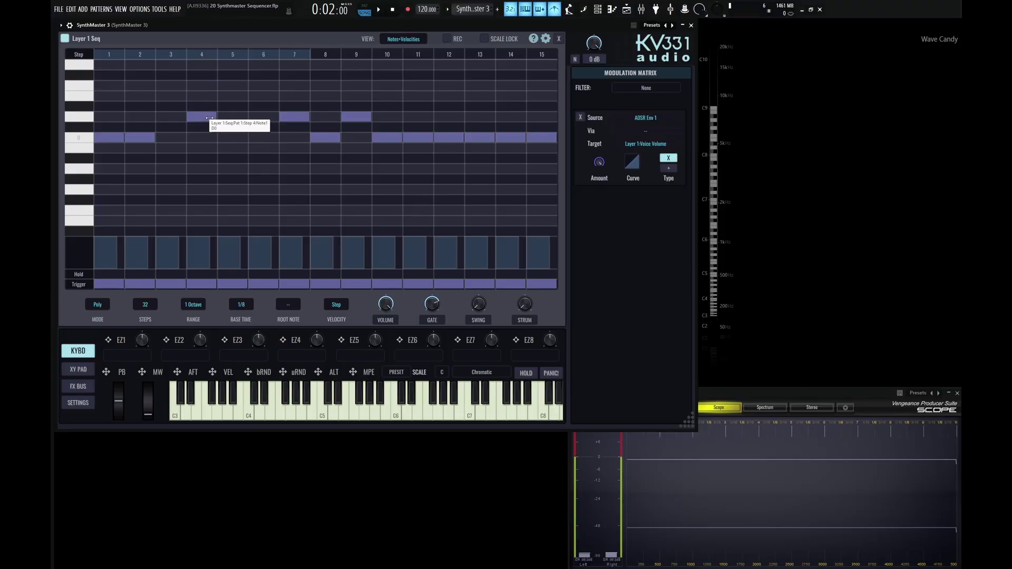
Step: Transpose the whole pattern up two semitones from the keyboard column
drag(208, 140, 207, 130)
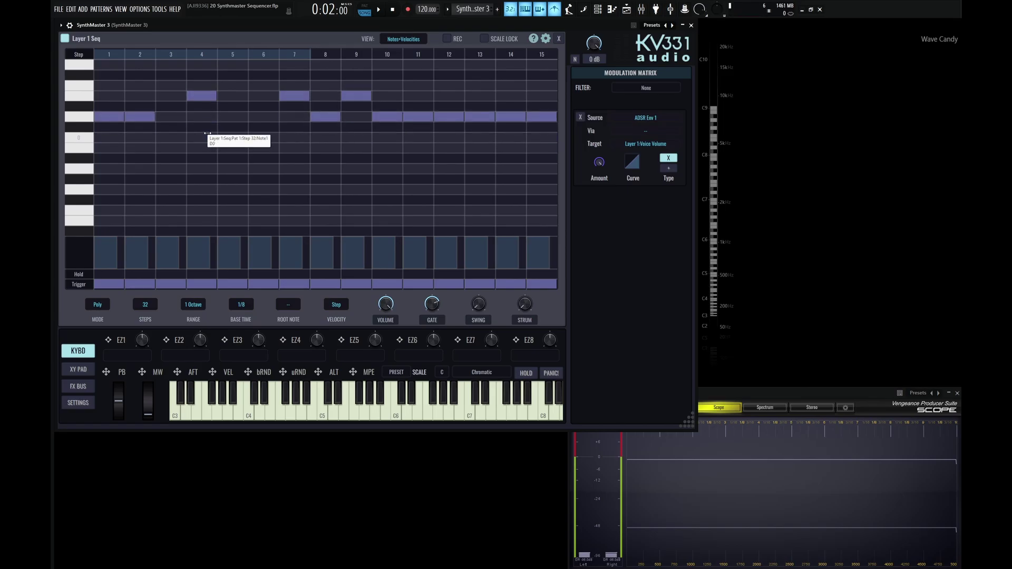
scroll(208, 133, up, 2)
scroll(208, 133, down, 8)
scroll(208, 132, up, 5)
scroll(207, 132, down, 2)
scroll(208, 133, up, 2)
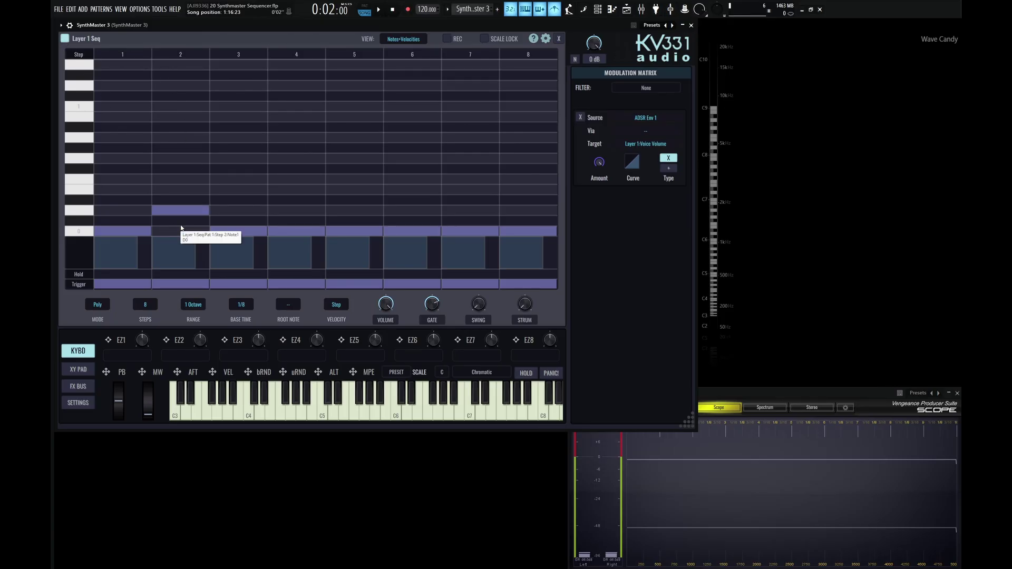
Step: Move the step notes up into an arch melody peaking at step 5 and play it on C4
scroll(290, 214, up, 1)
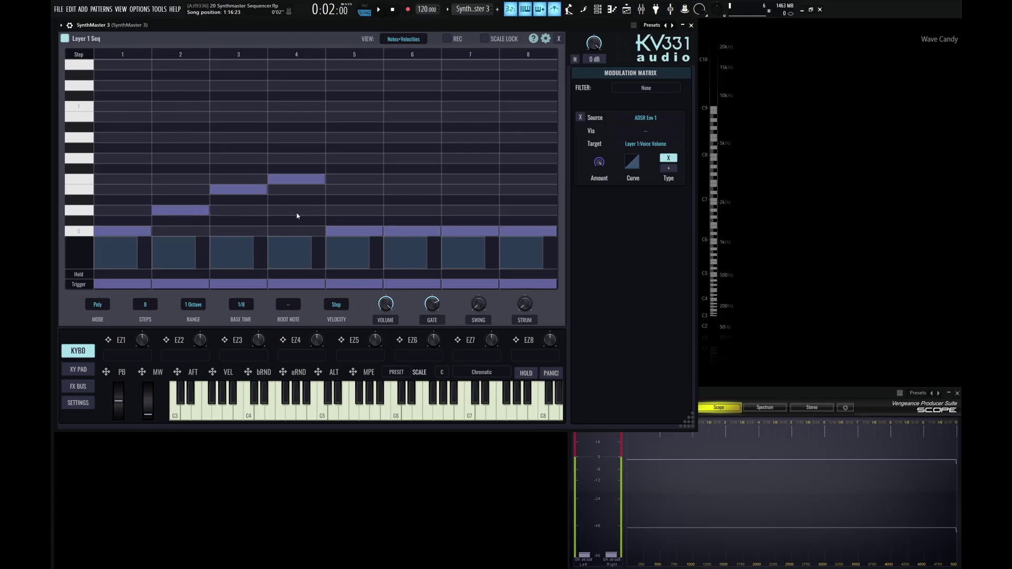
scroll(346, 212, up, 3)
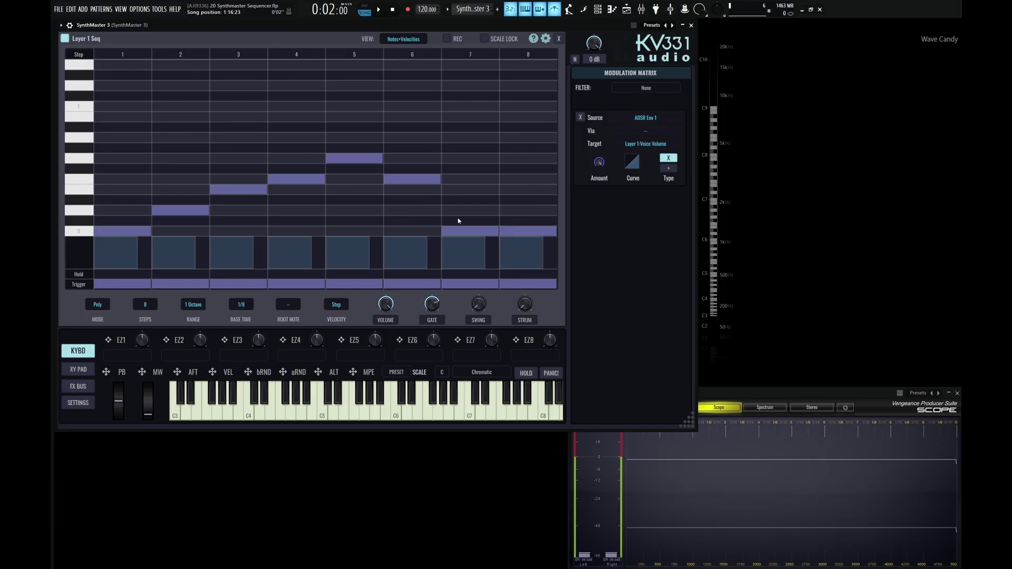
scroll(501, 227, up, 2)
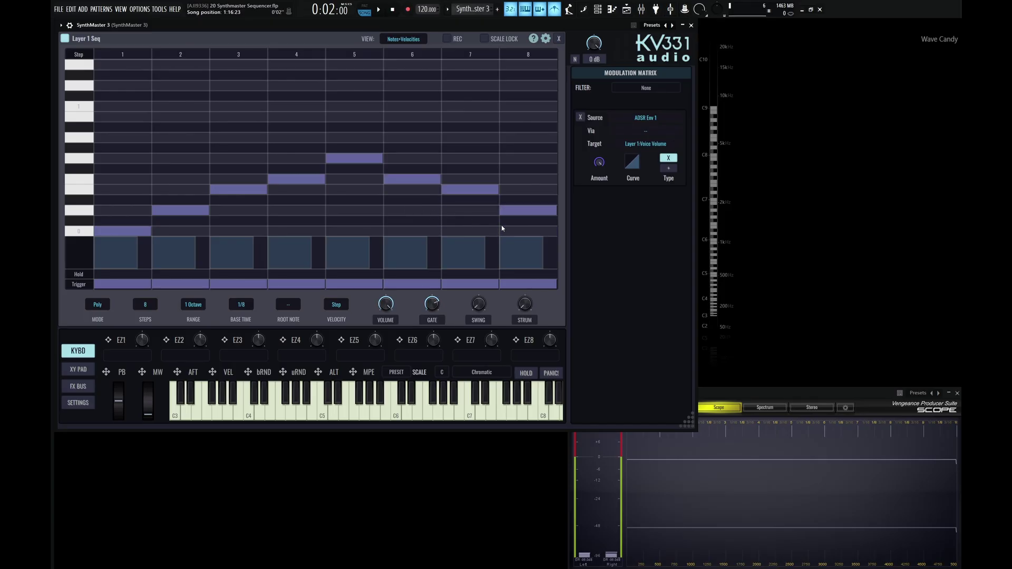
key(z)
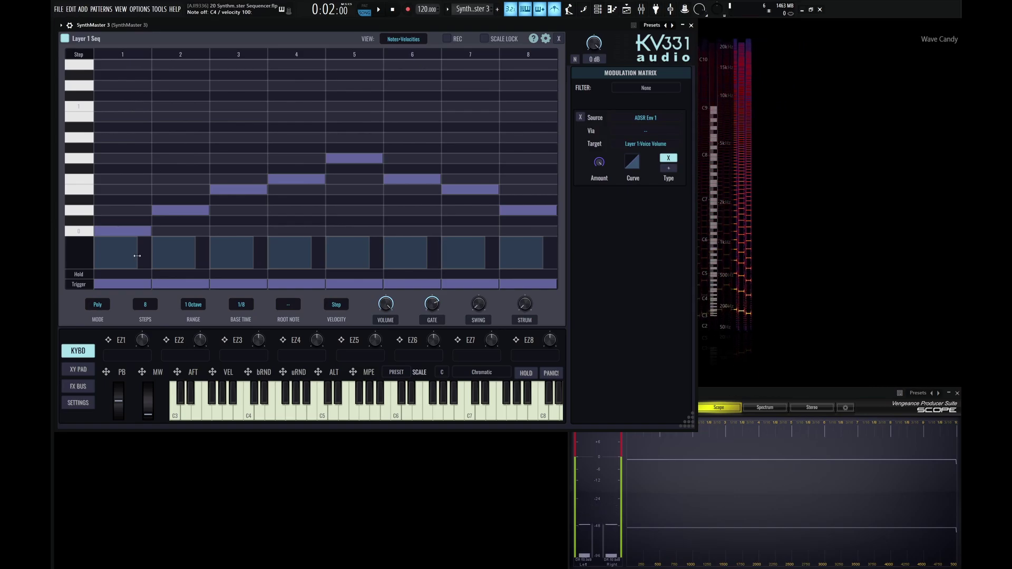
Step: Extend notes 1 and 5 to two steps each, audition on C4, and raise GATE slightly
drag(162, 254, 205, 253)
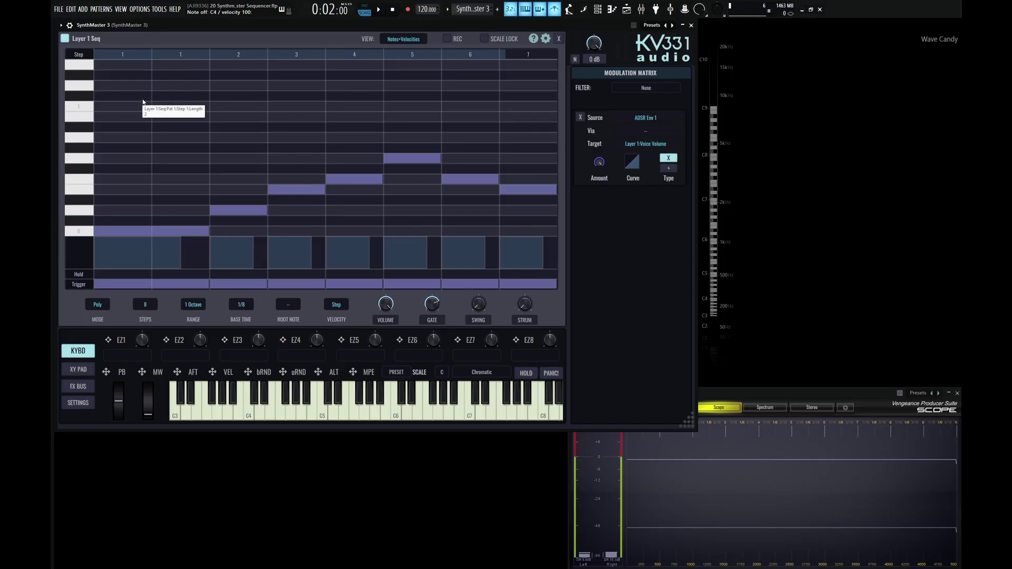
key(z)
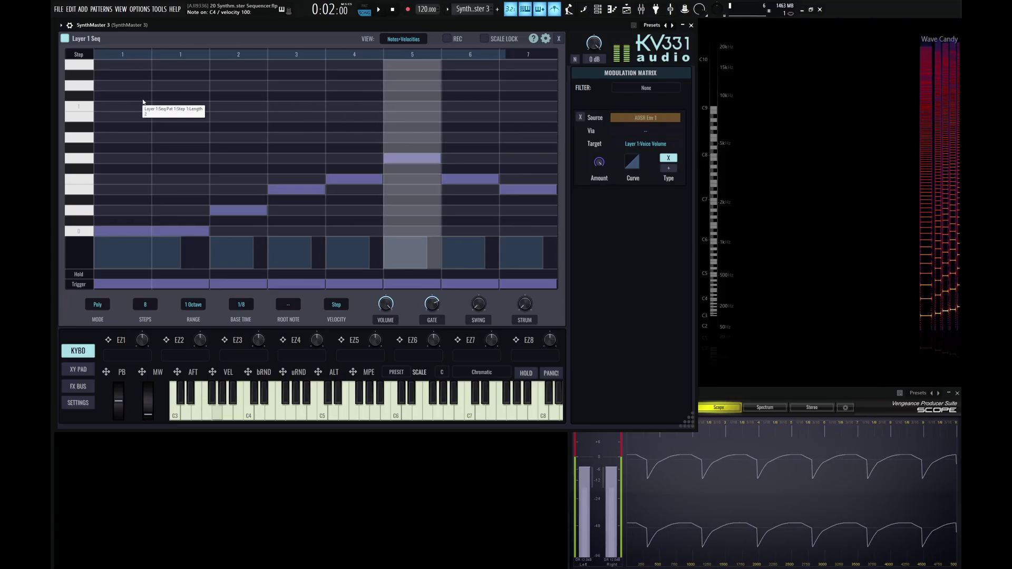
key(z)
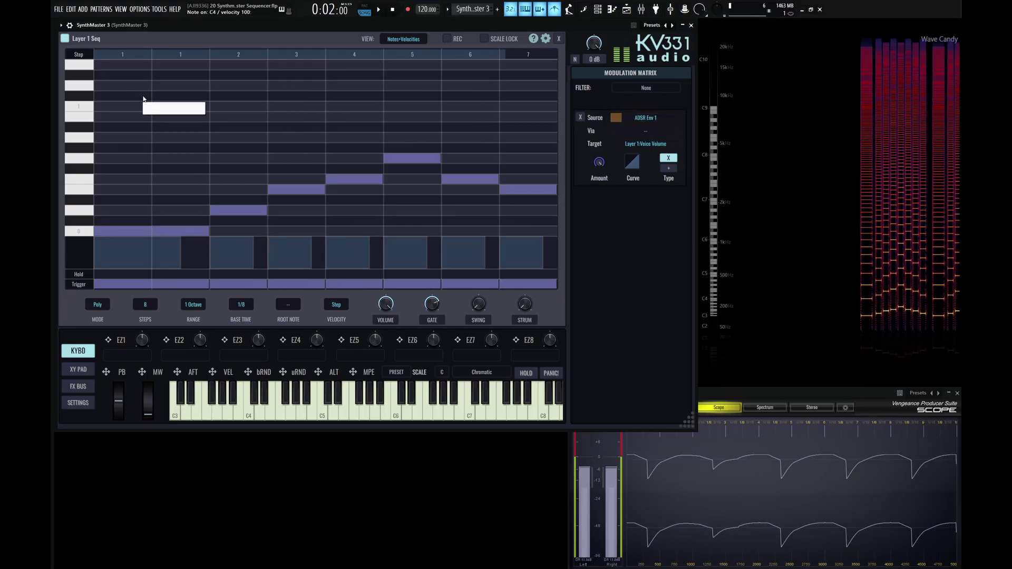
drag(452, 253, 496, 248)
key(z)
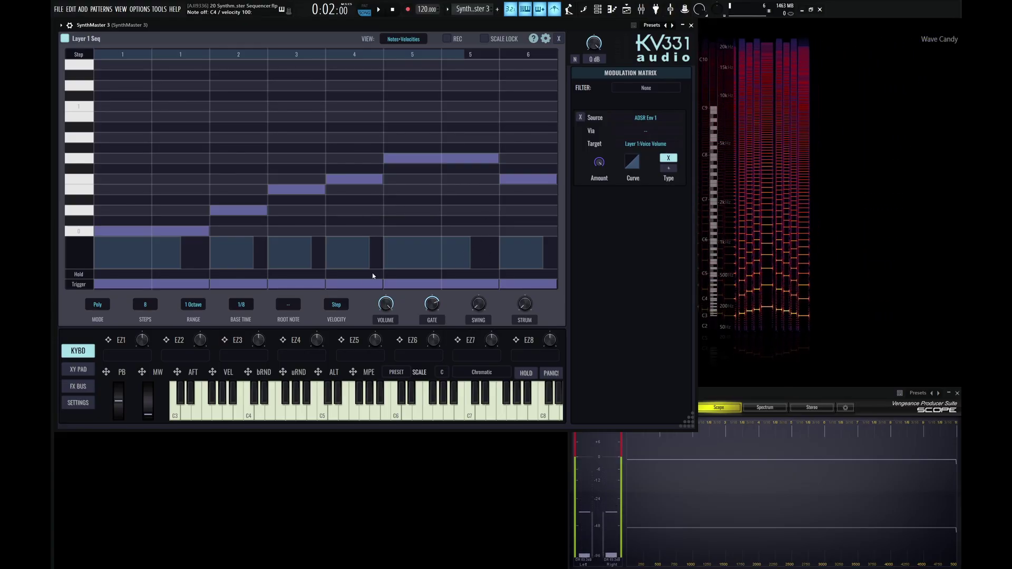
drag(437, 301, 436, 304)
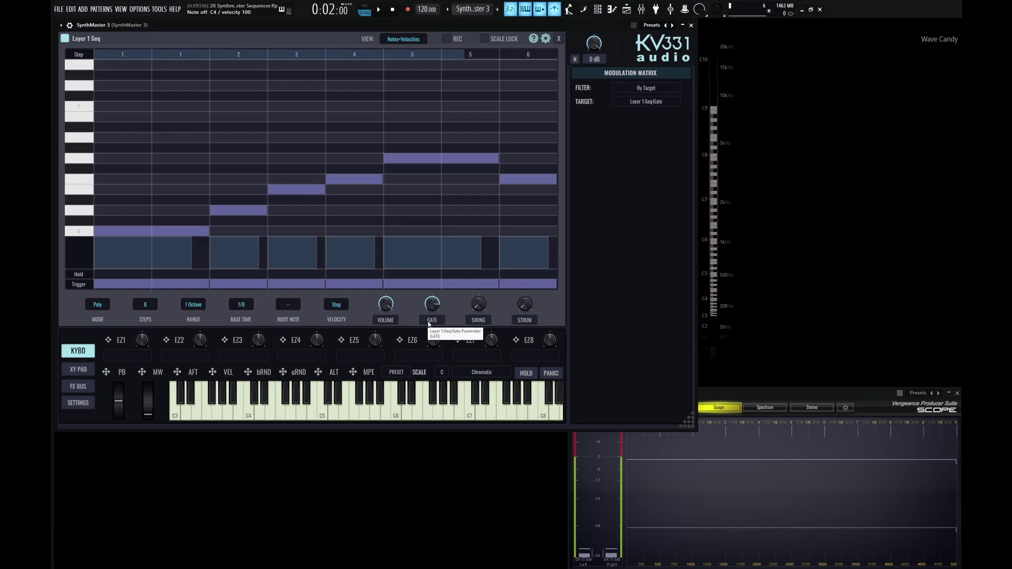
Step: Raise the gate, enable Hold on steps 1 and 5, and play the sequence to hear them sustain
key(z)
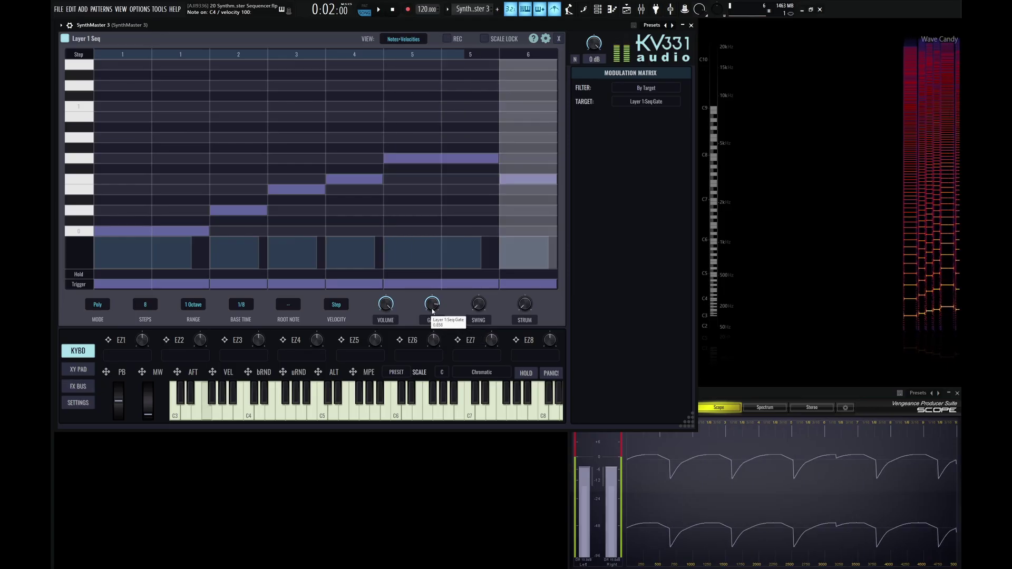
drag(433, 311, 435, 320)
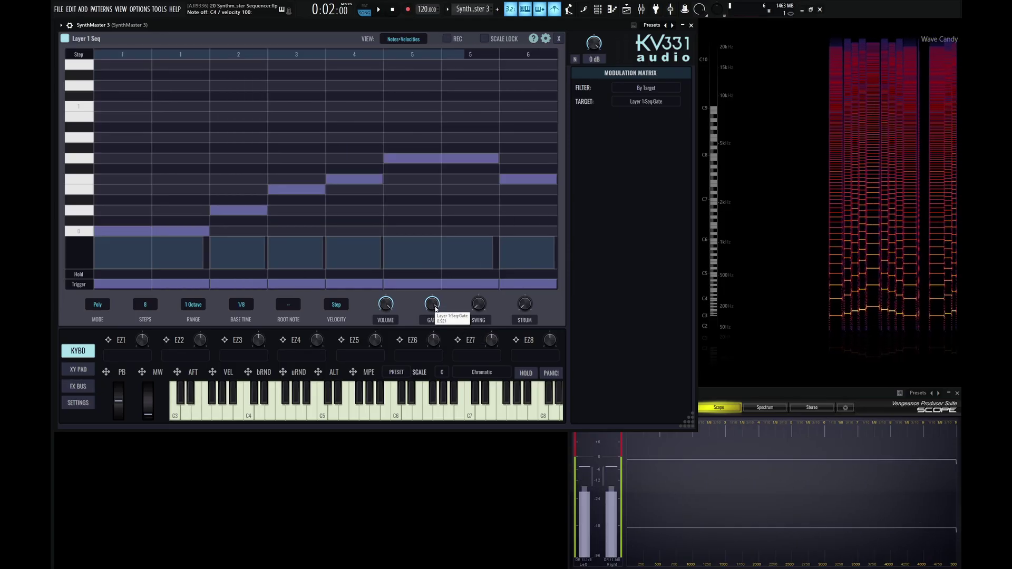
click(185, 274)
click(465, 274)
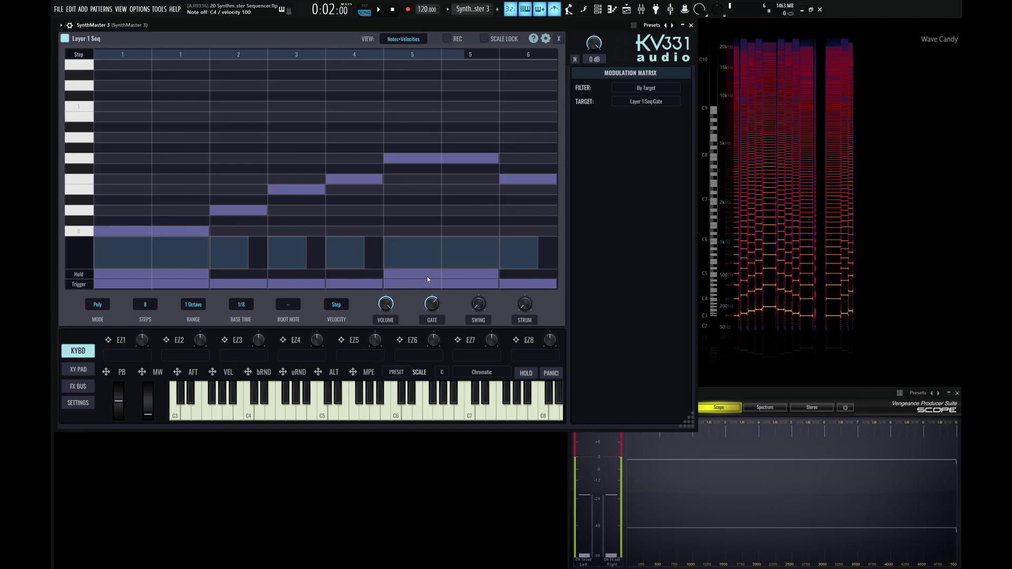
key(space)
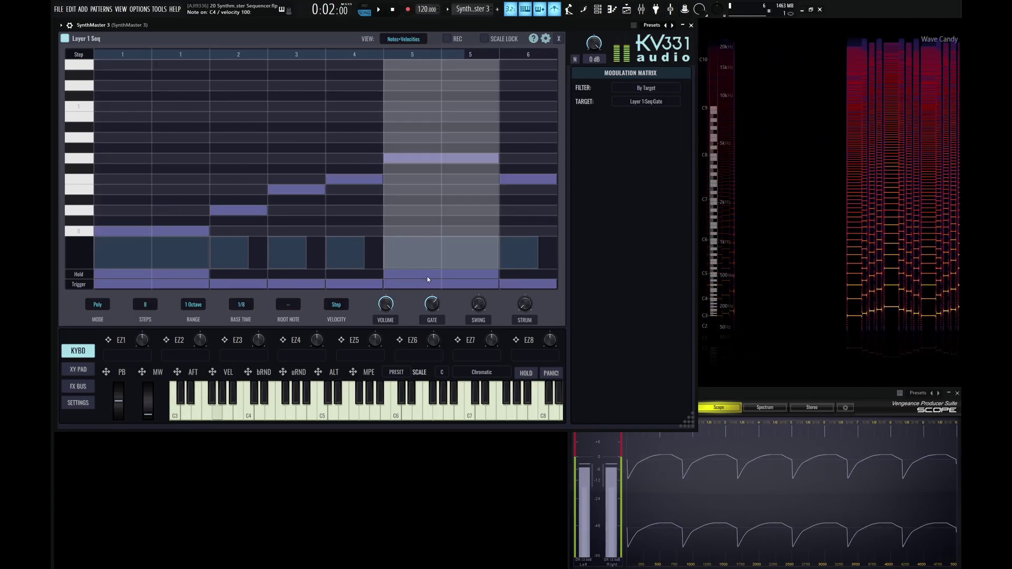
key(space)
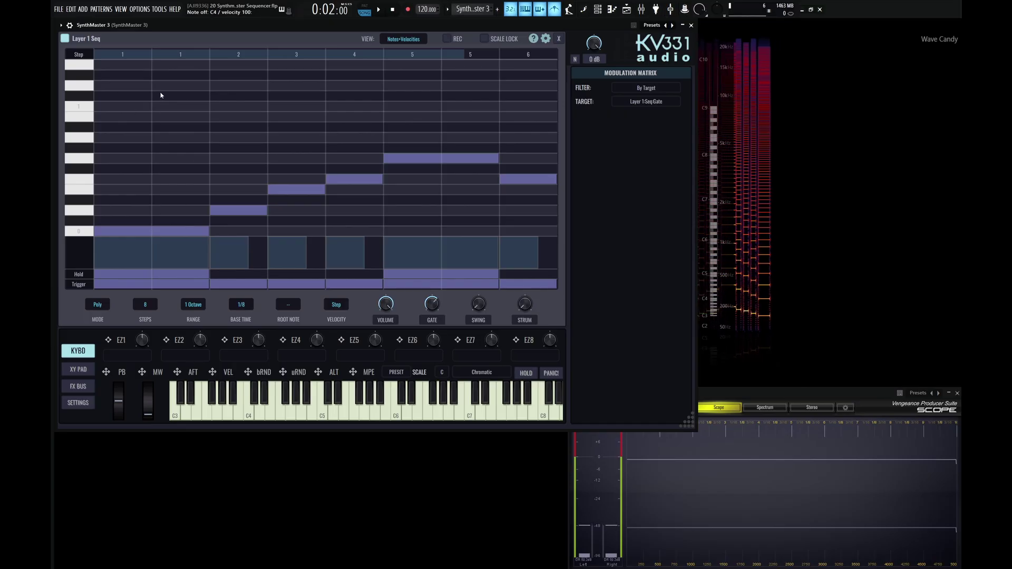
Step: Stretch step 1's note across the sequence, then shorten it to 2 steps and audition both
drag(207, 250, 599, 221)
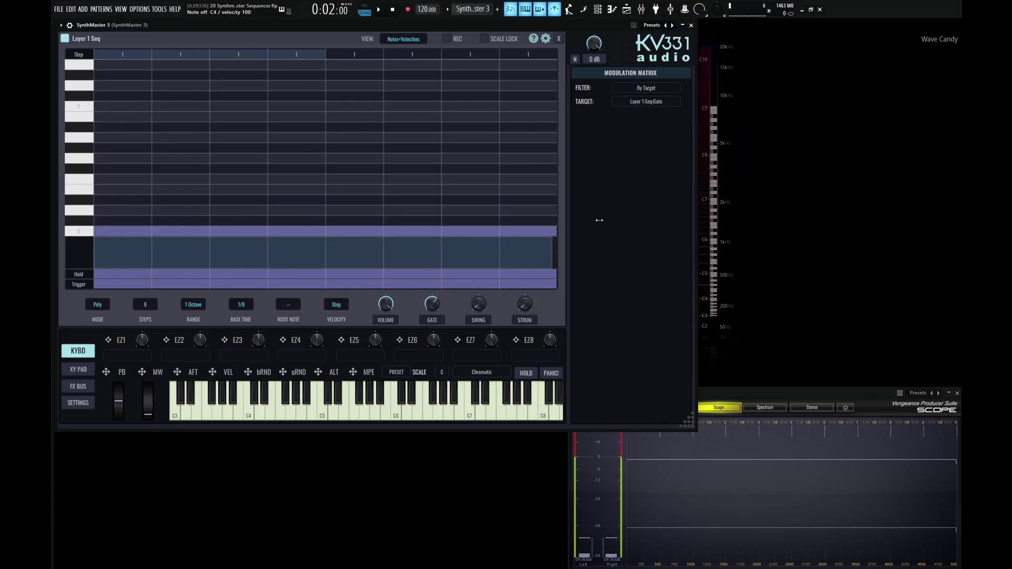
drag(317, 57, 492, 57)
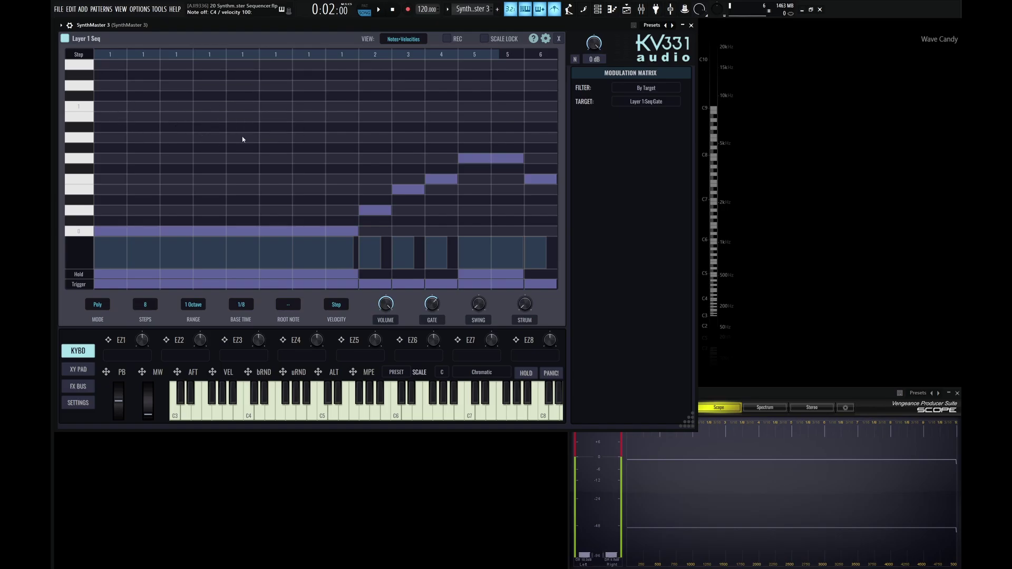
key(z)
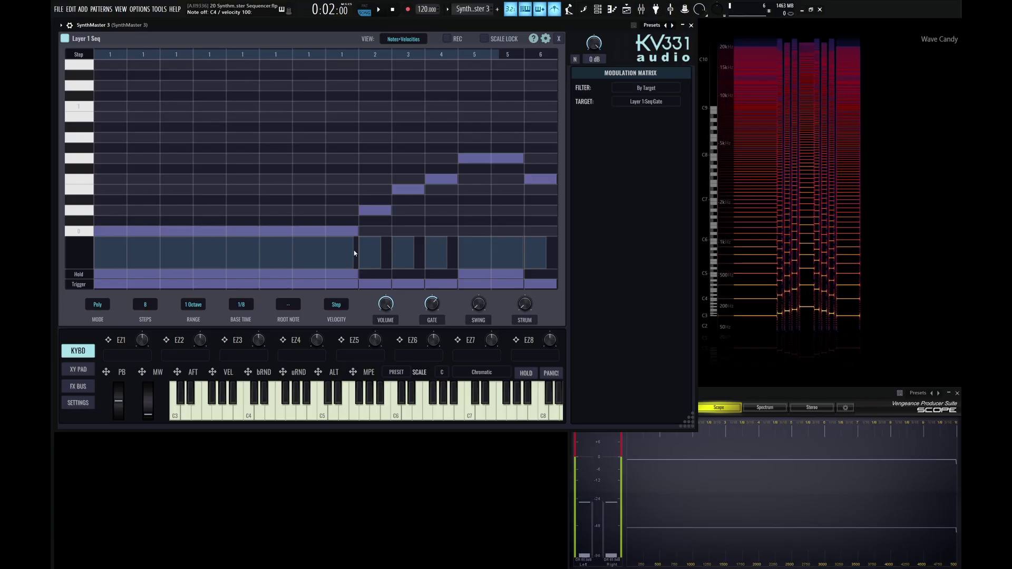
drag(354, 249, 77, 259)
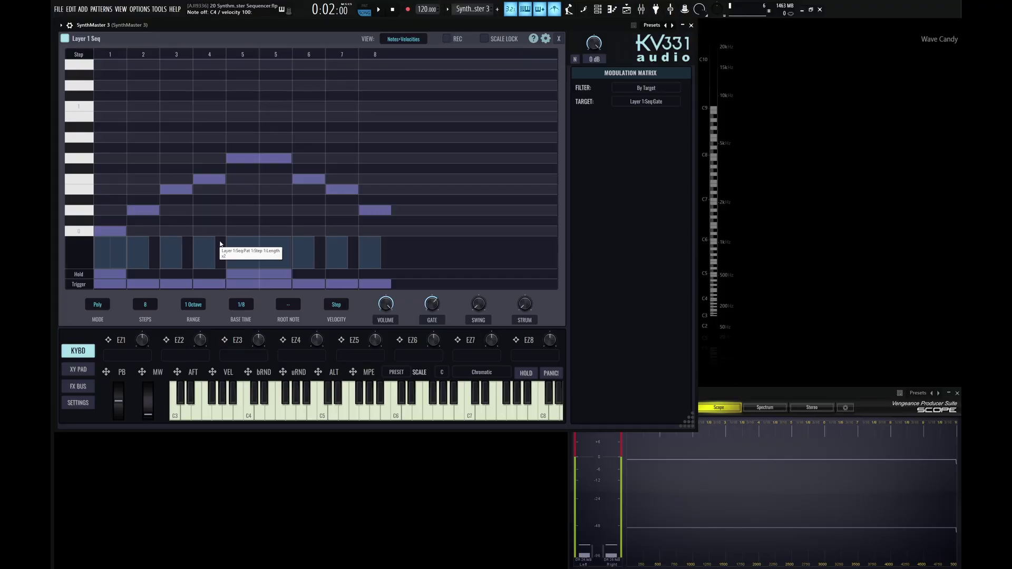
key(z)
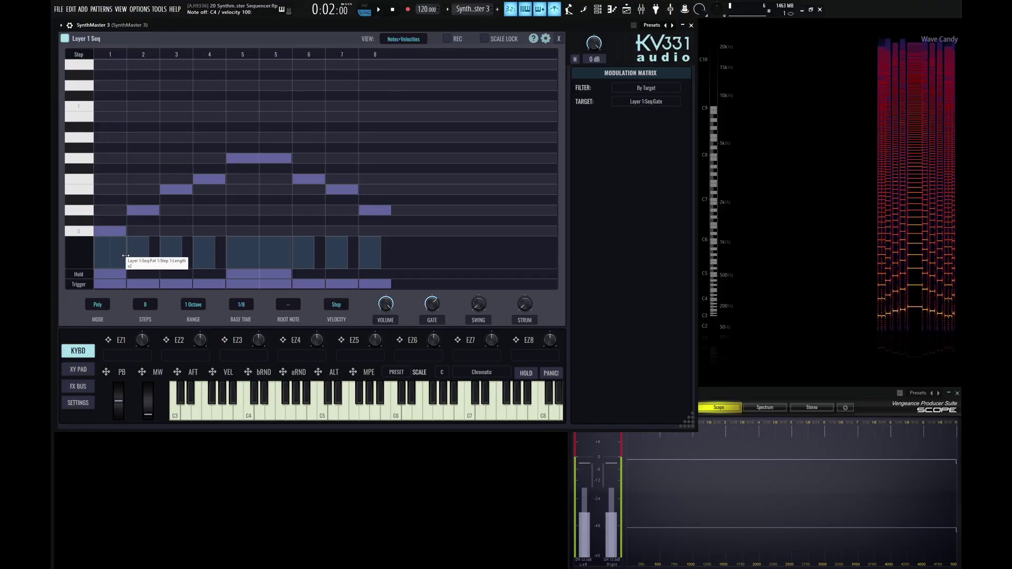
key(z)
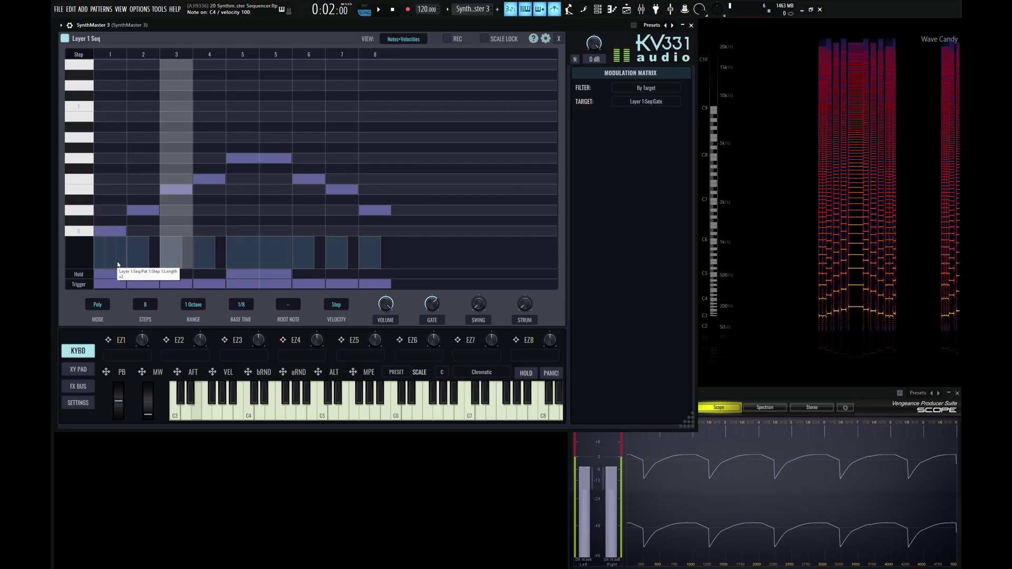
Step: Trim step 1's length, shorten the GATE, and play to hear the shorter gates
drag(127, 255, 184, 264)
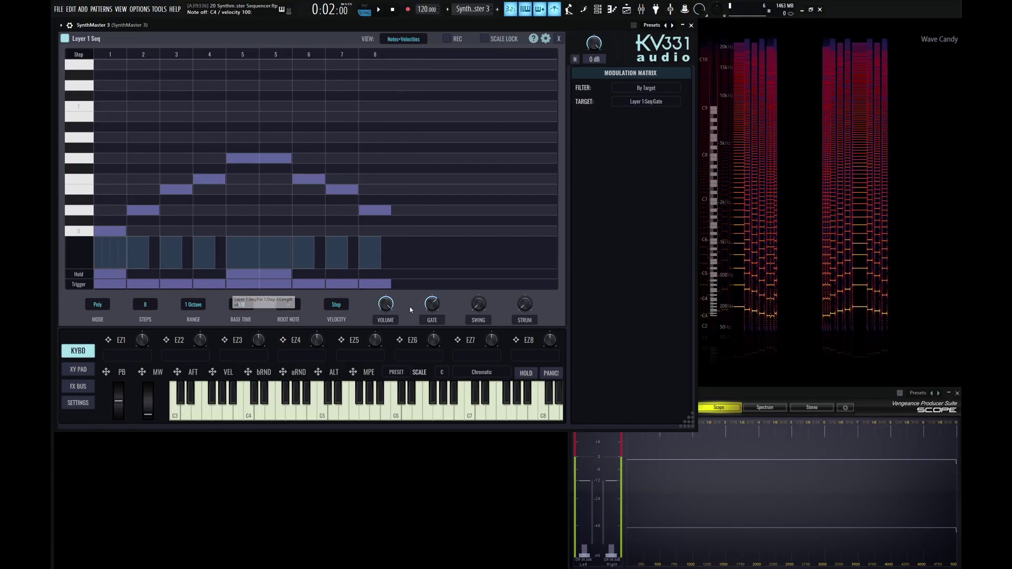
drag(432, 306, 432, 310)
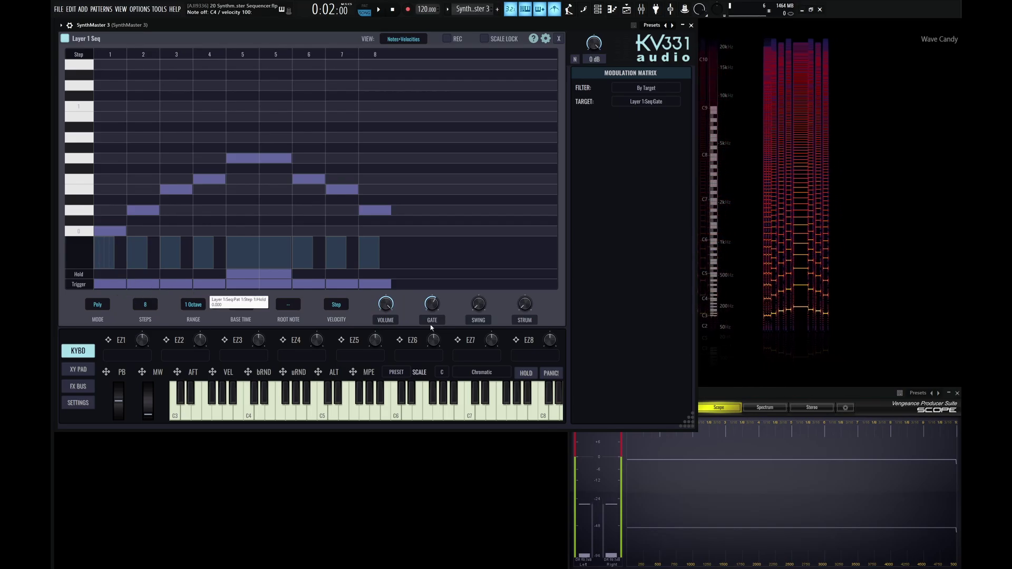
scroll(432, 303, up, 1)
key(z)
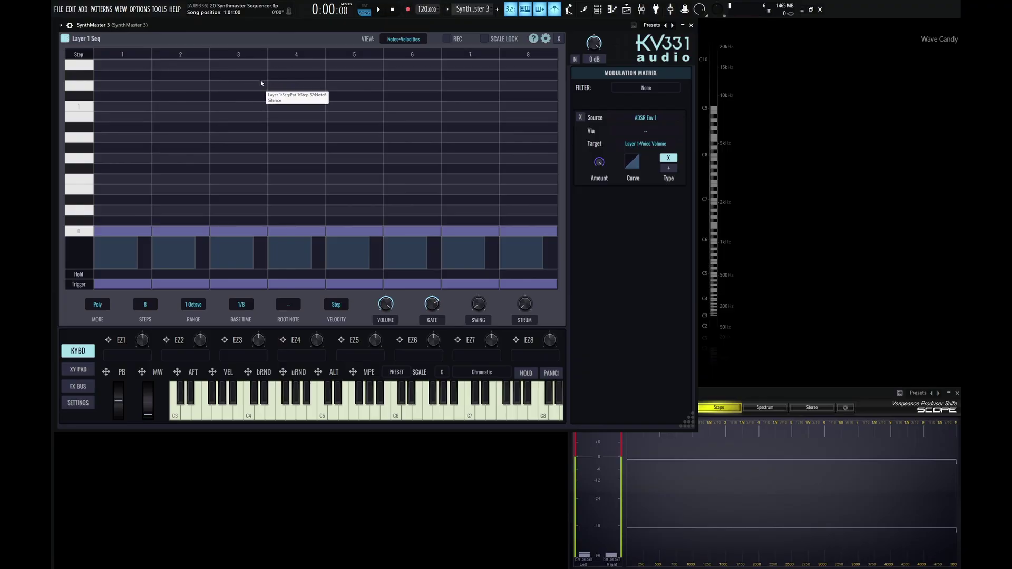
Step: Play the eight plain C-note steps and then stop playback
key(space)
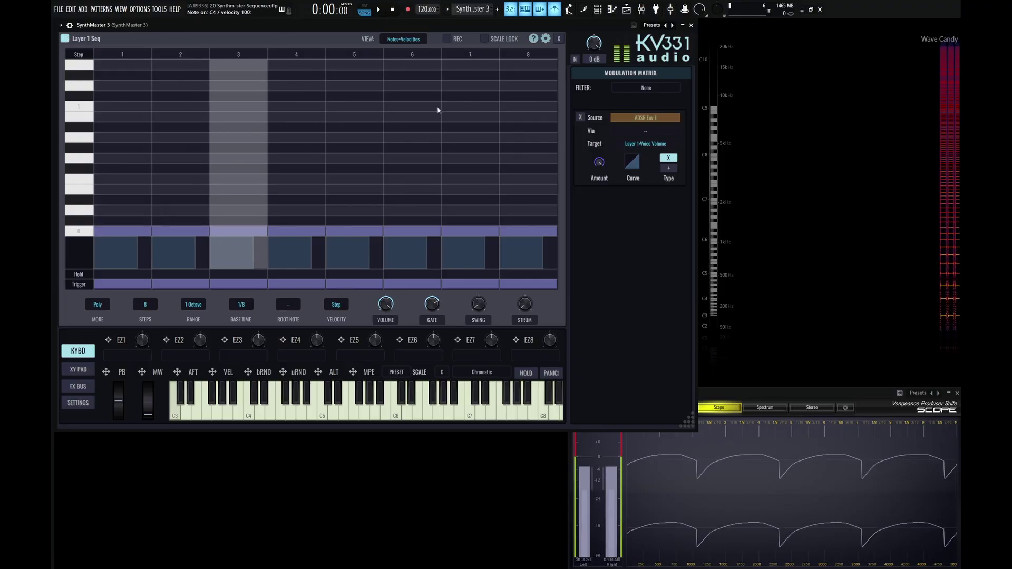
key(space)
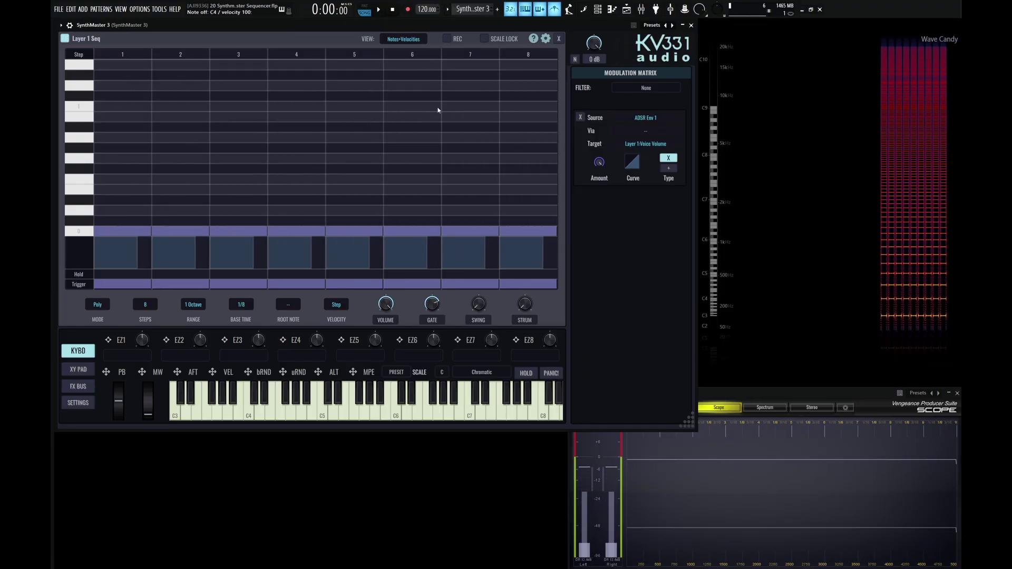
Step: Switch the GATE to RANDOM mode and audition the sequence, including at the 1/4 base time
right_click(427, 321)
click(443, 349)
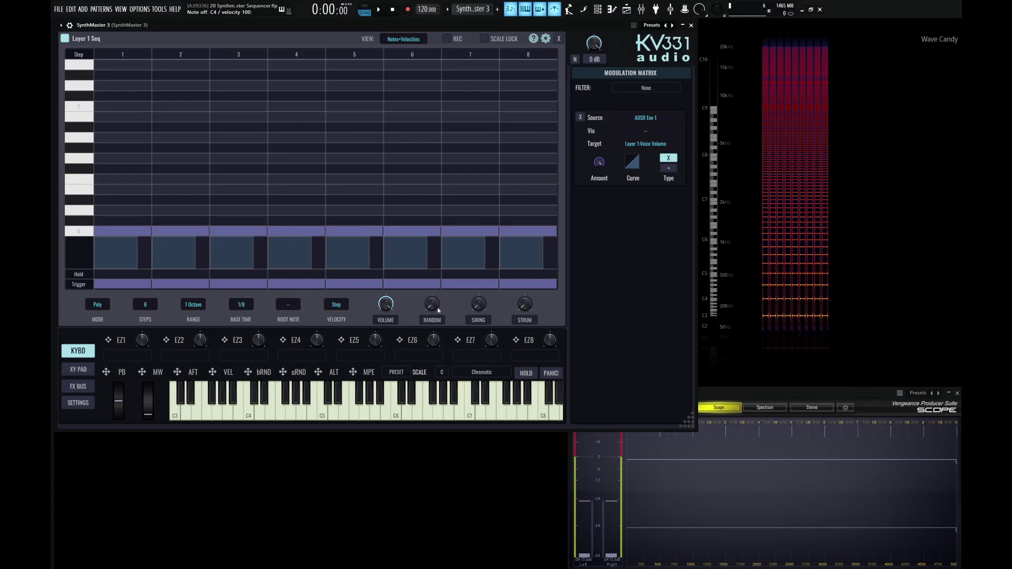
key(z)
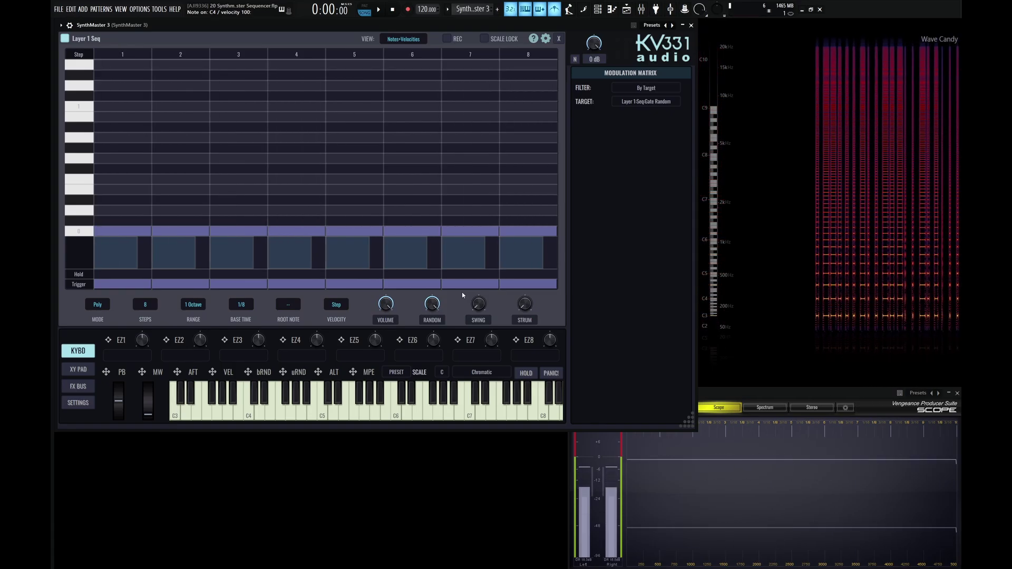
key(z)
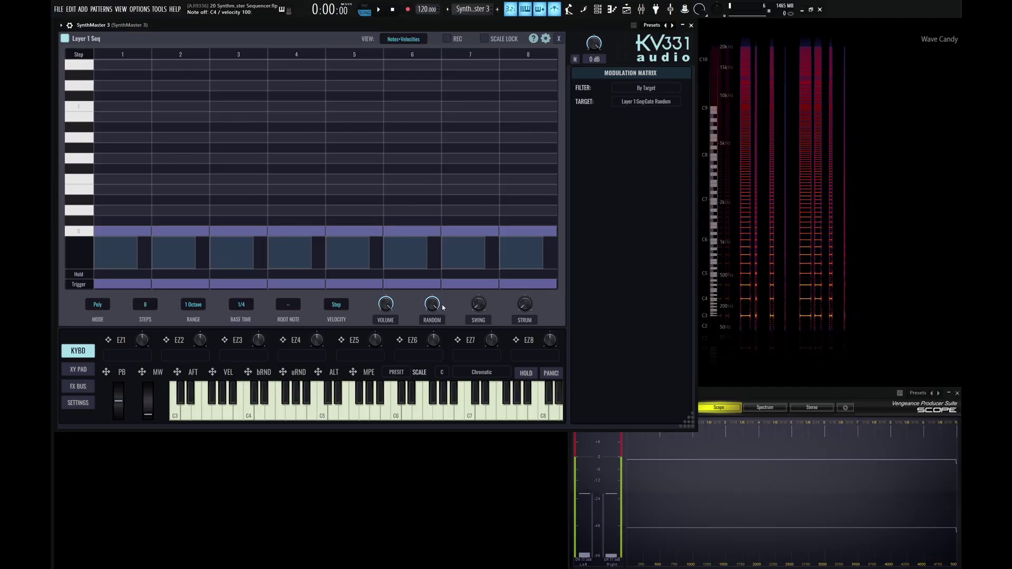
key(z)
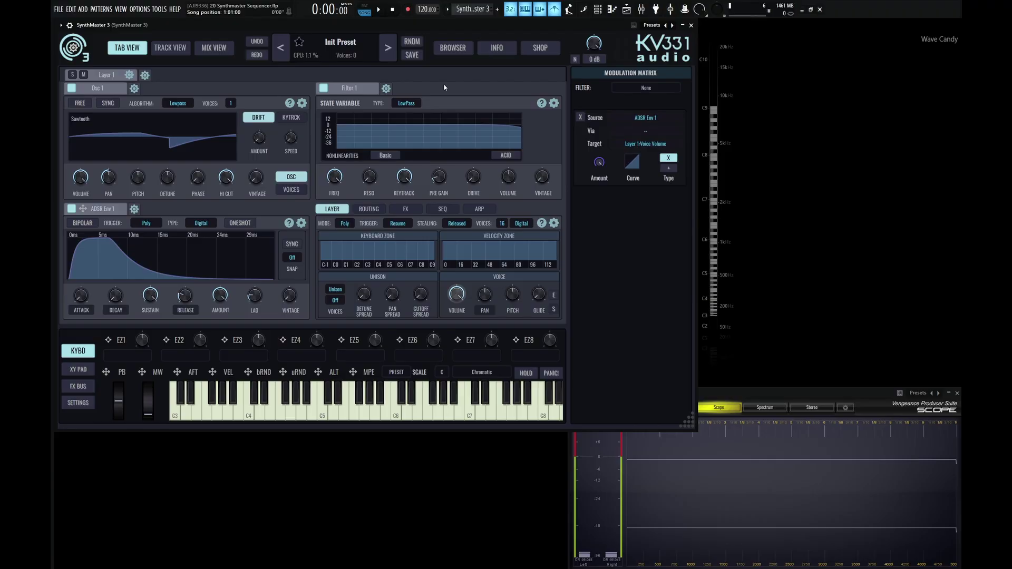
Step: Show the Layer 1 step sequencer settings with the SEQ tab
click(445, 210)
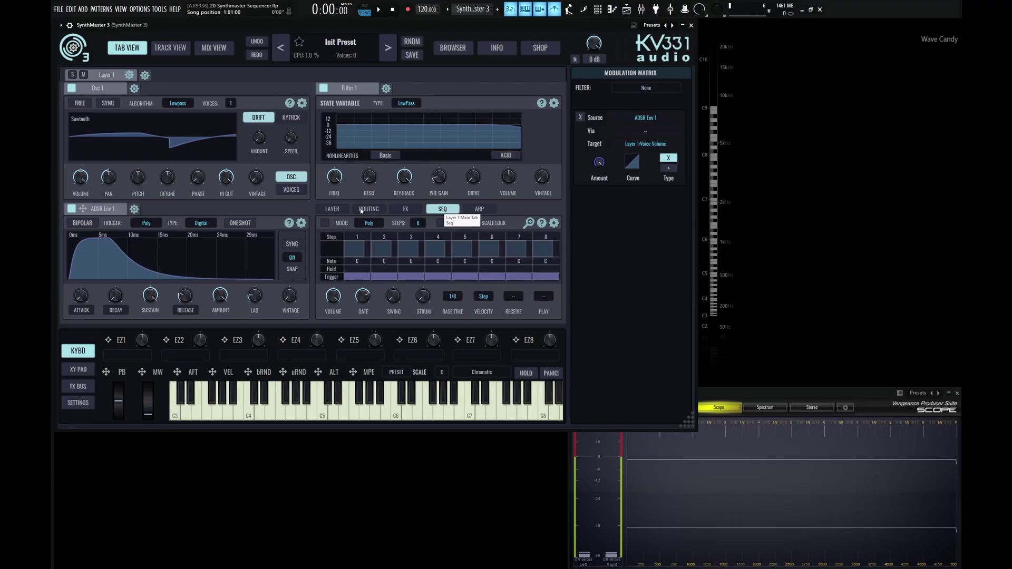
Step: In the large editor, raise steps 3 onward into a note pattern that climbs one step at a time
click(527, 224)
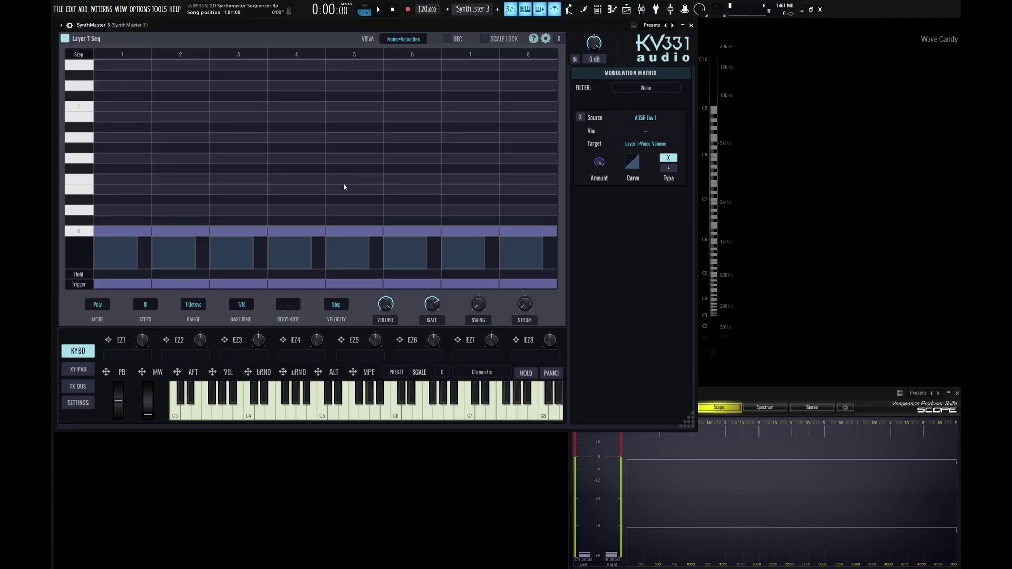
click(238, 216)
click(294, 211)
drag(318, 210, 527, 195)
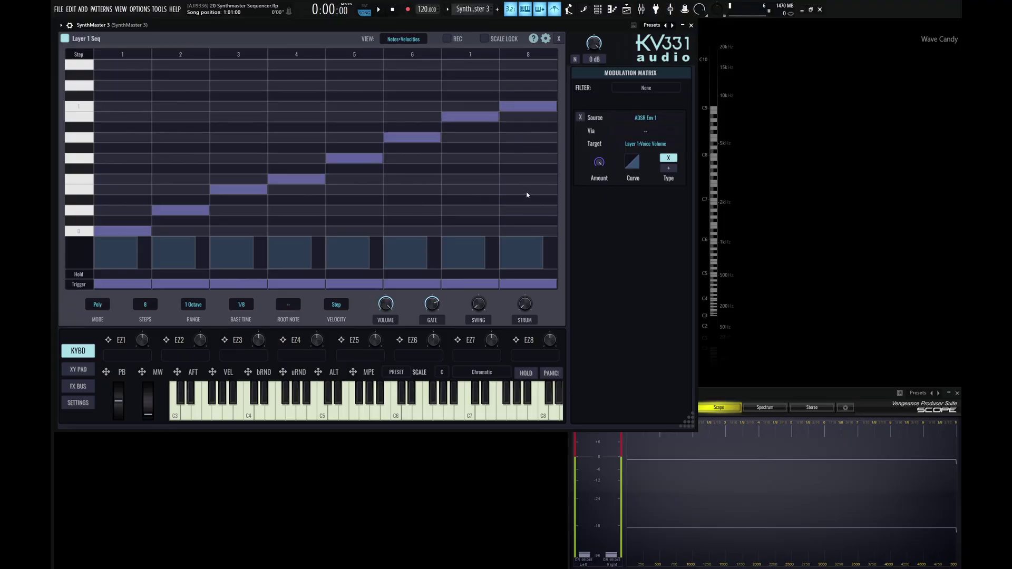
Step: Audition the ascending pattern, changing the base time to 1/4
key(z)
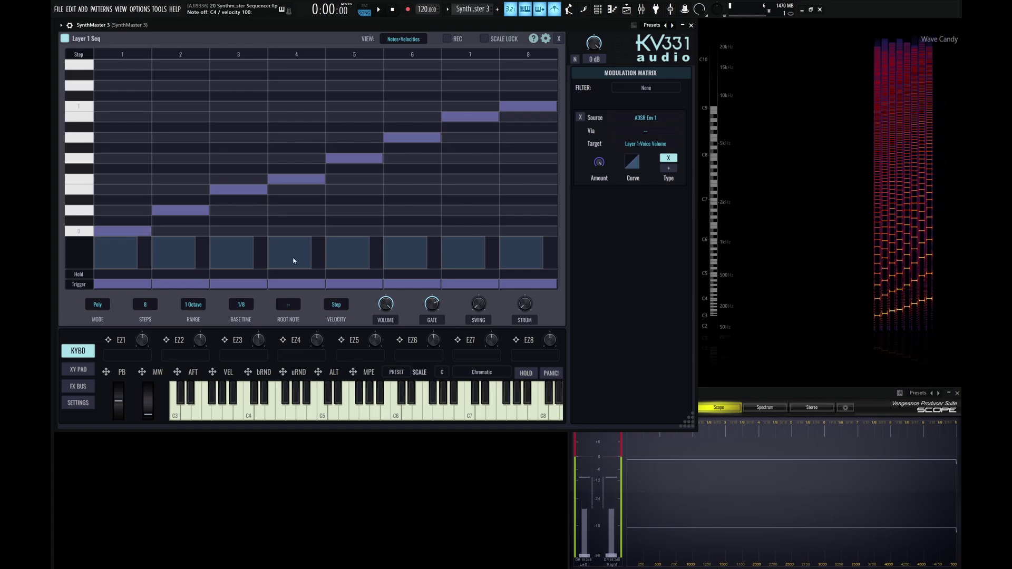
scroll(248, 306, up, 1)
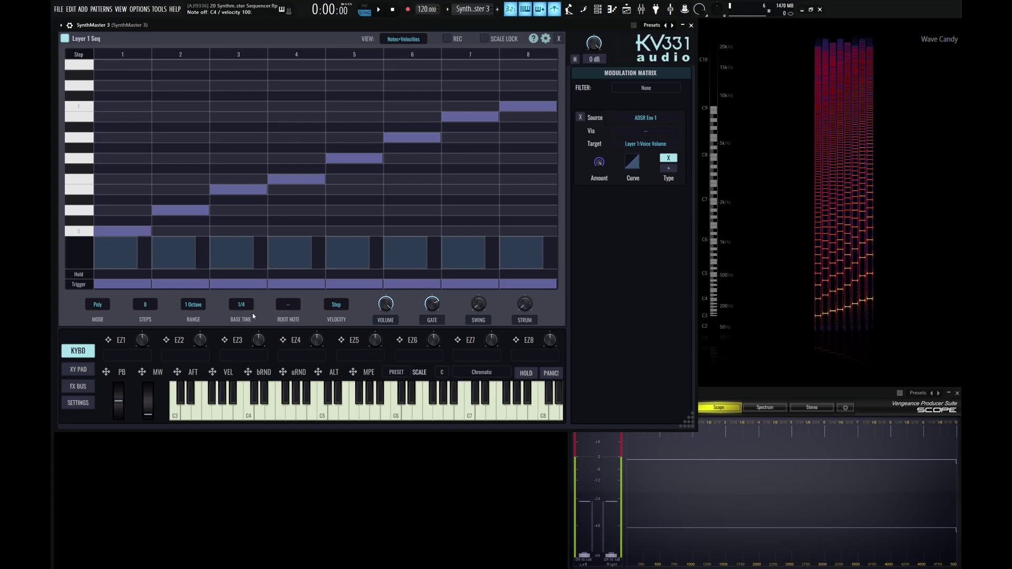
key(z)
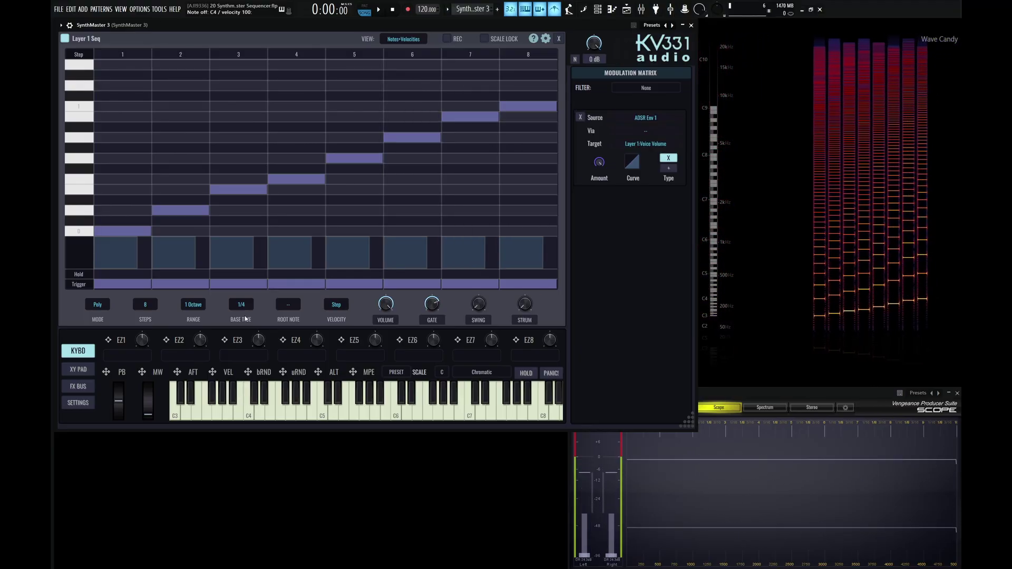
key(z)
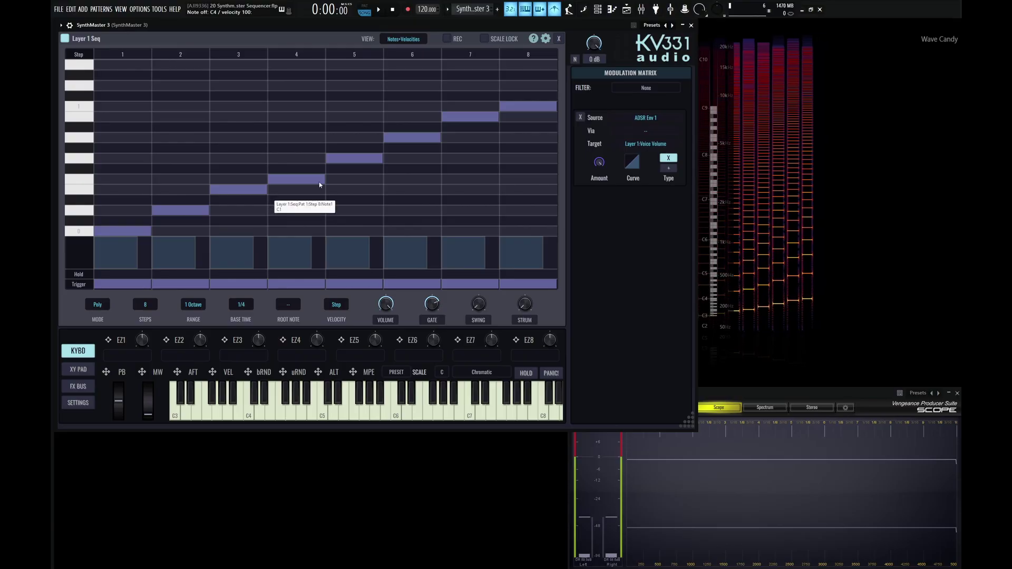
Step: Set the global scale to C Minor, toggle Scale Lock on and off, and play from C4
click(396, 372)
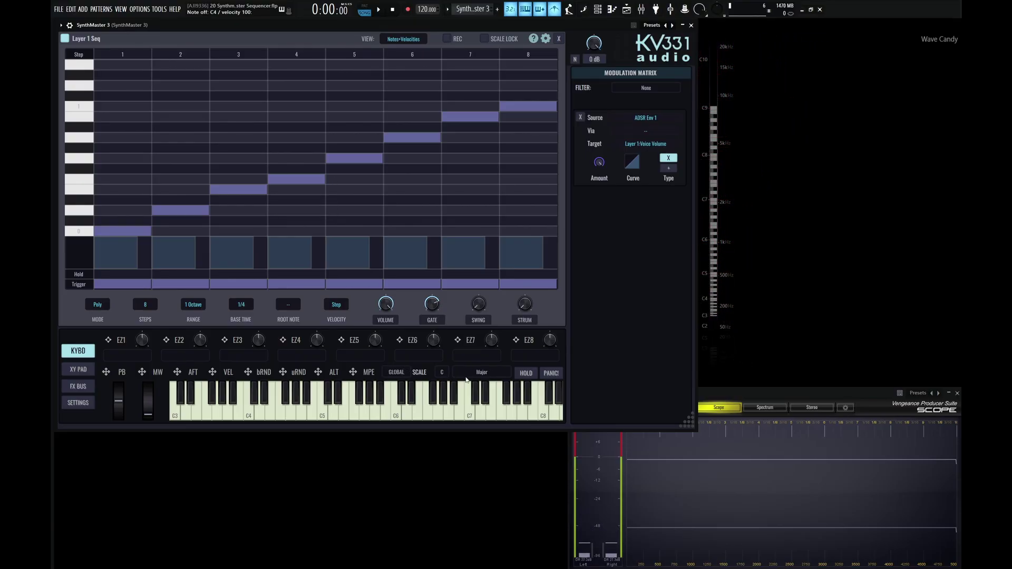
click(490, 376)
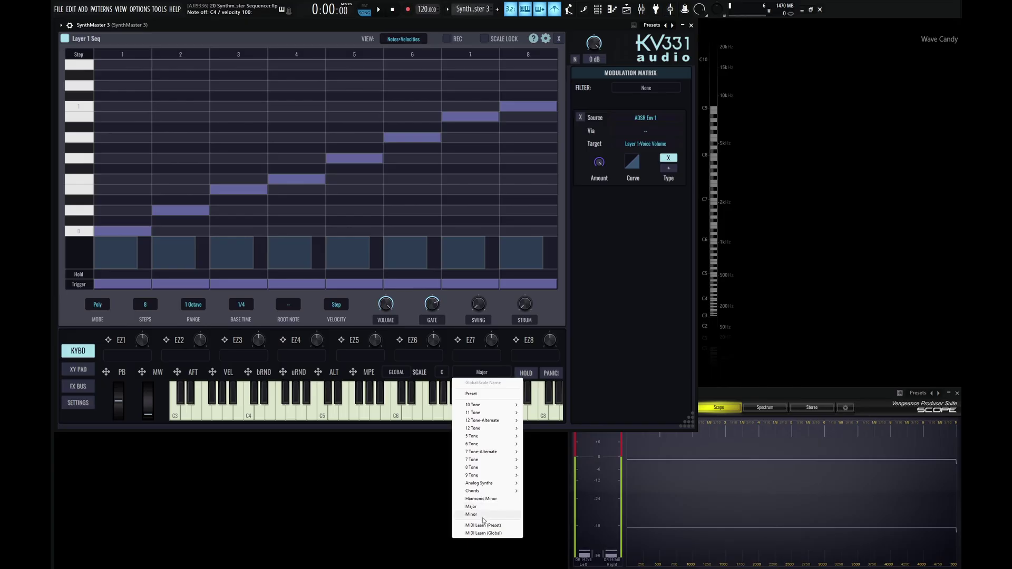
click(473, 514)
click(484, 39)
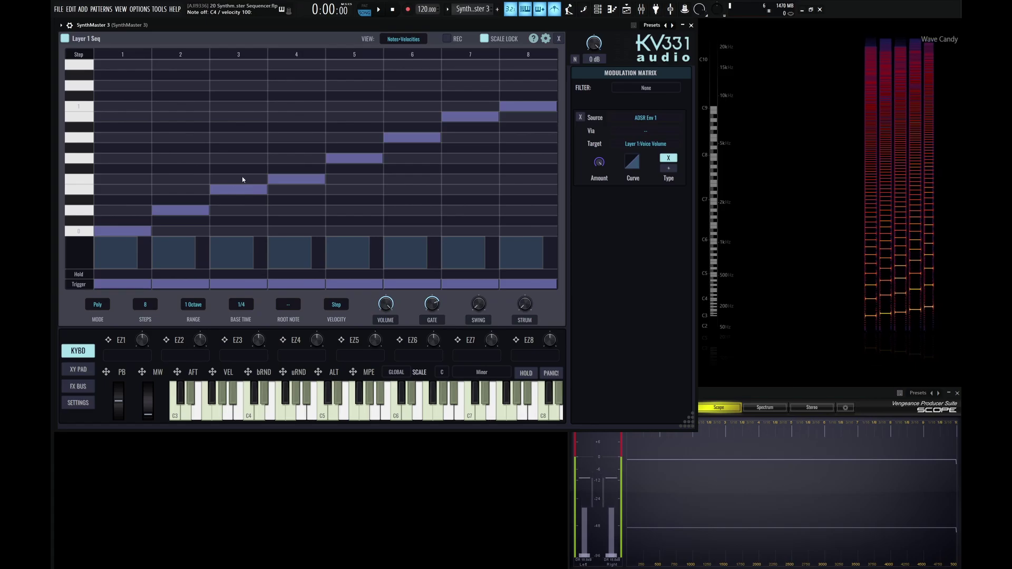
click(485, 39)
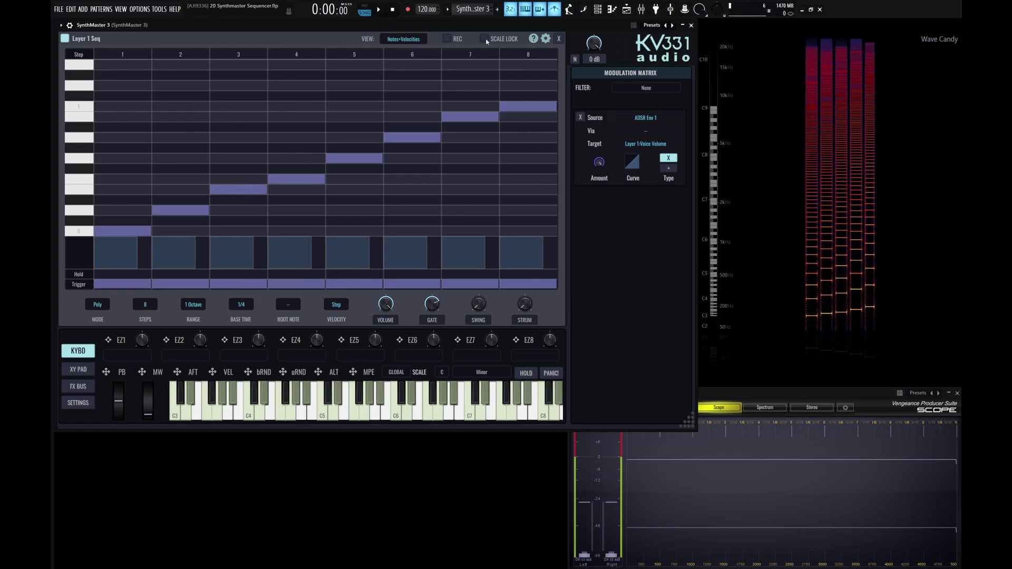
key(z)
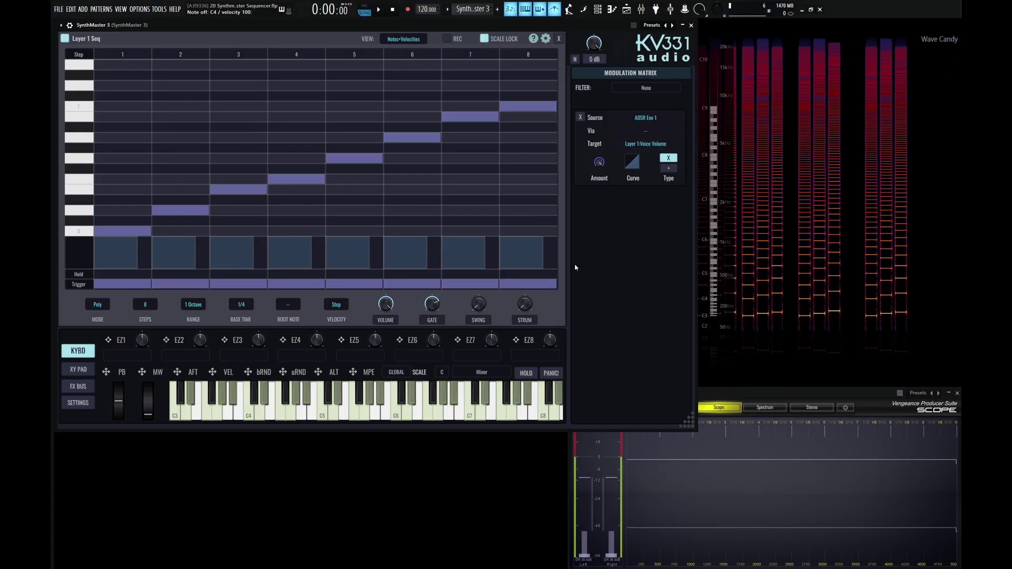
Step: Browse the Scale list's tone submenus and dismiss it, leaving the scale at Chromatic
click(482, 372)
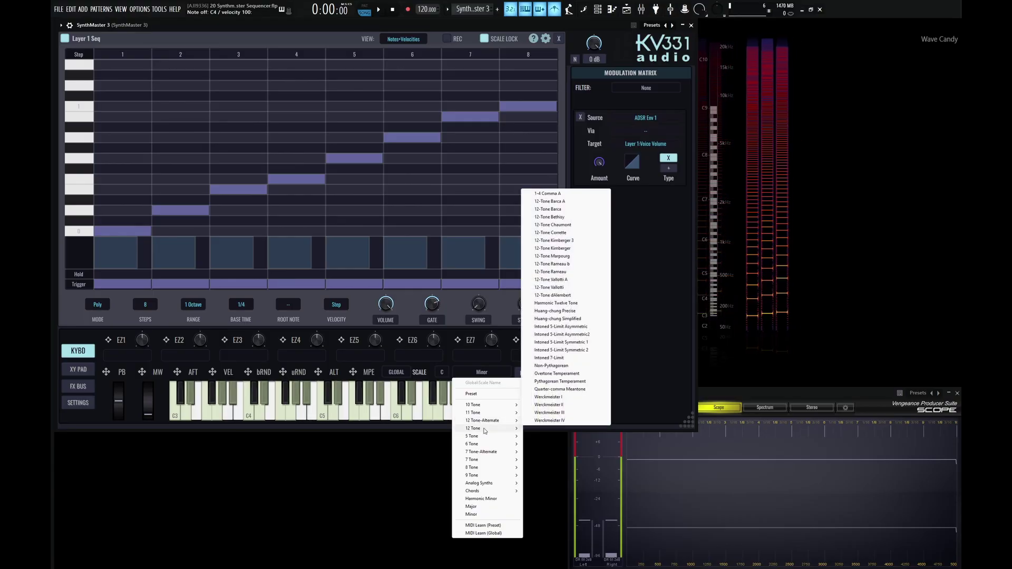
mouse_move(484, 440)
mouse_move(485, 462)
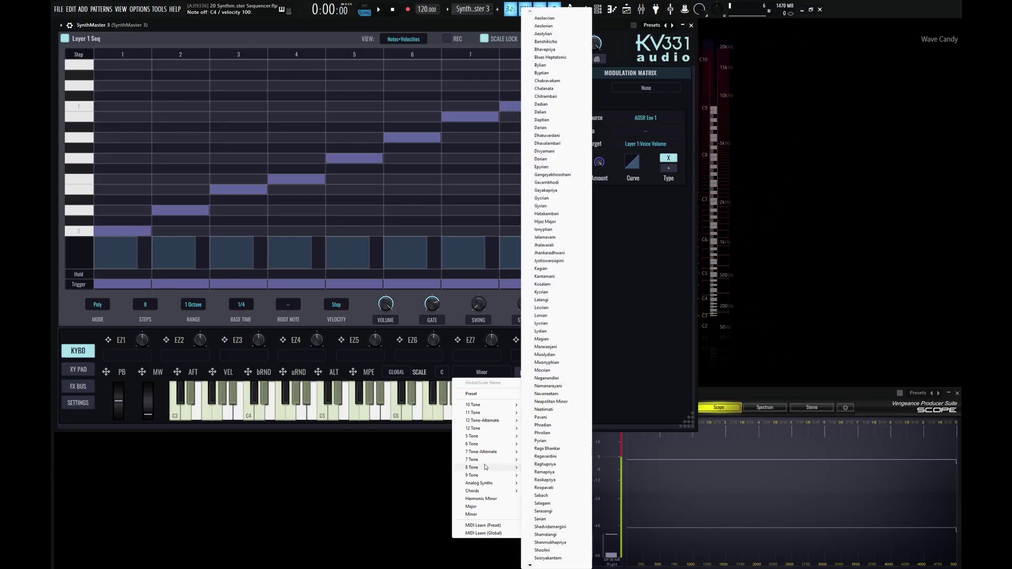
click(486, 346)
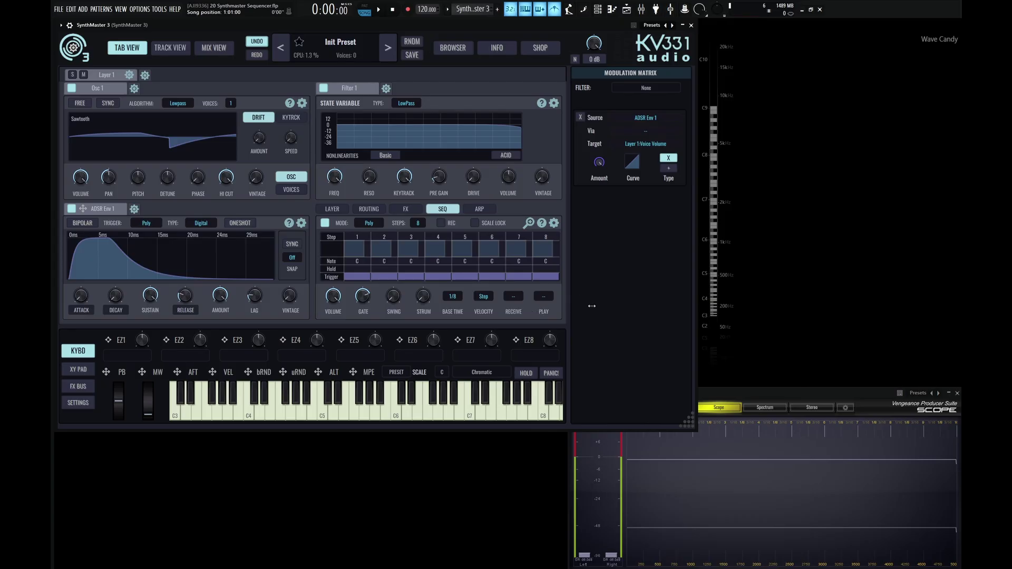
Step: Set the sequencer's PLAY note to C4 via the Octave 4 submenu
right_click(544, 299)
mouse_move(563, 349)
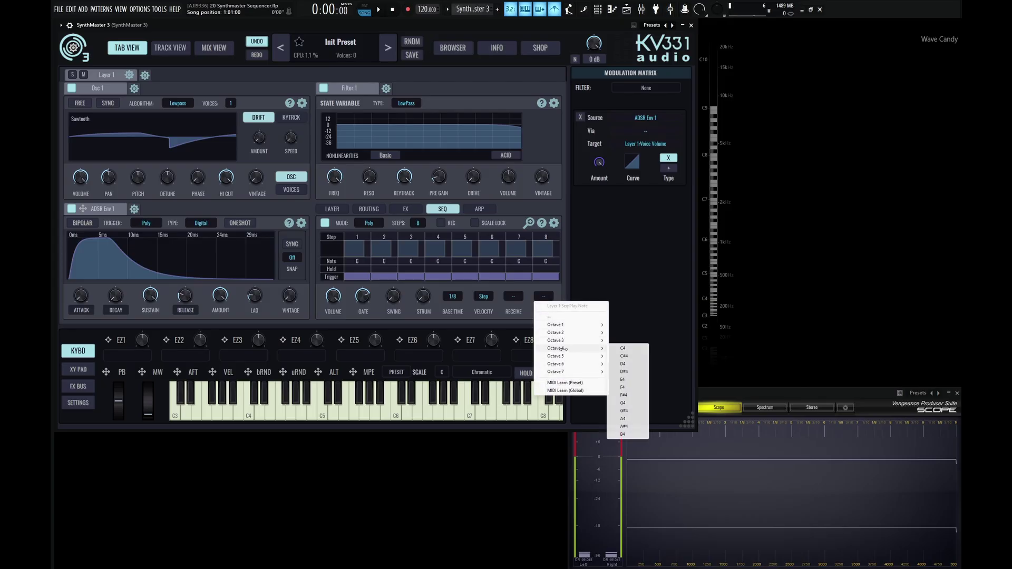
click(622, 350)
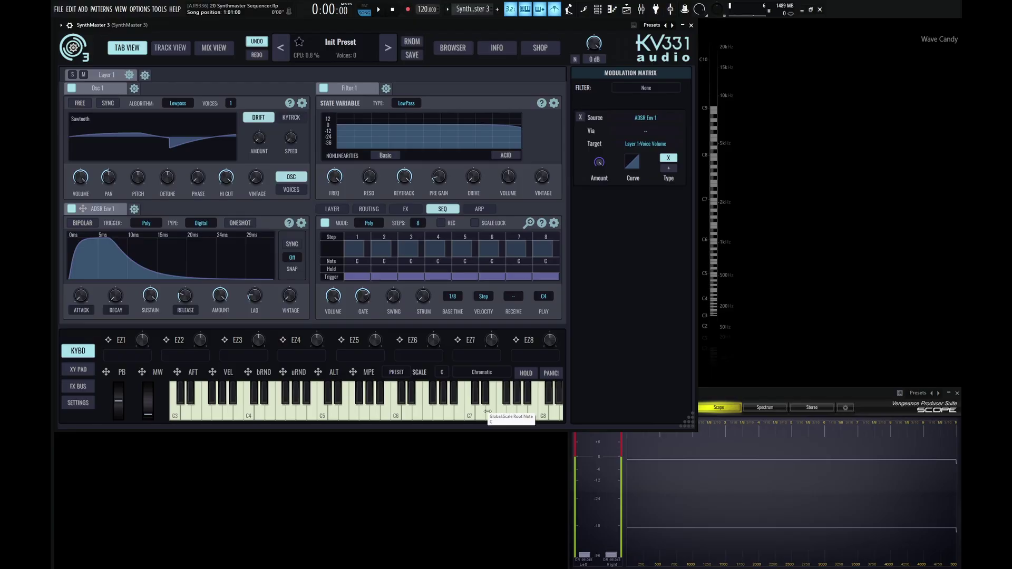
Step: Audition notes on the on-screen keyboard, then show the LAYER keyboard, unison and voice settings
drag(495, 416, 533, 414)
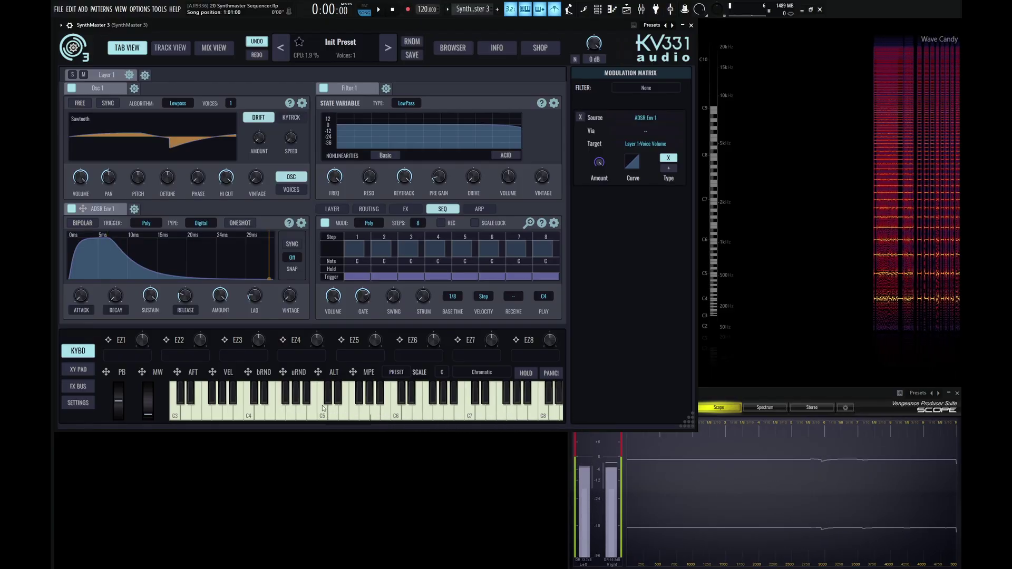
drag(378, 406, 385, 405)
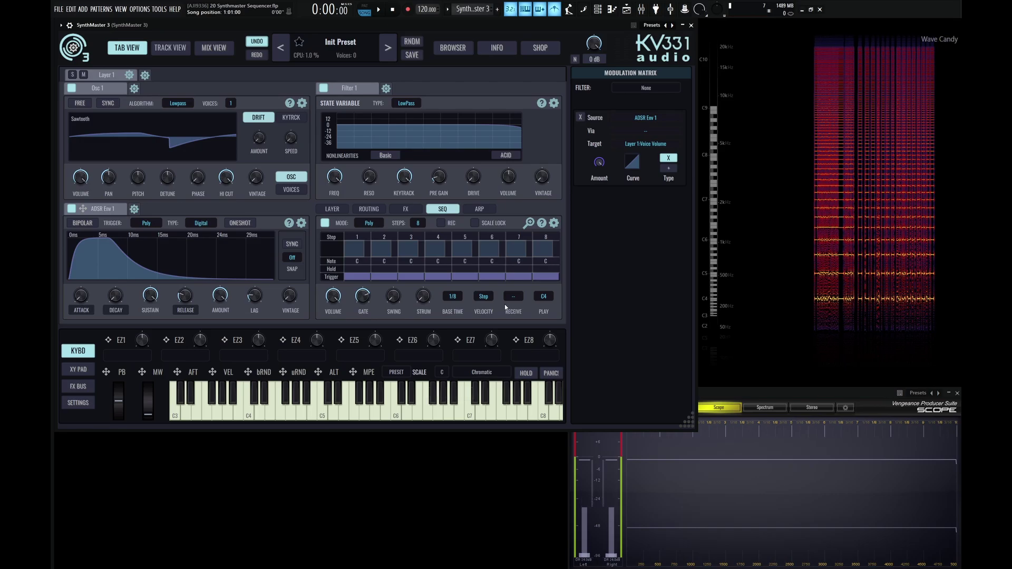
click(332, 209)
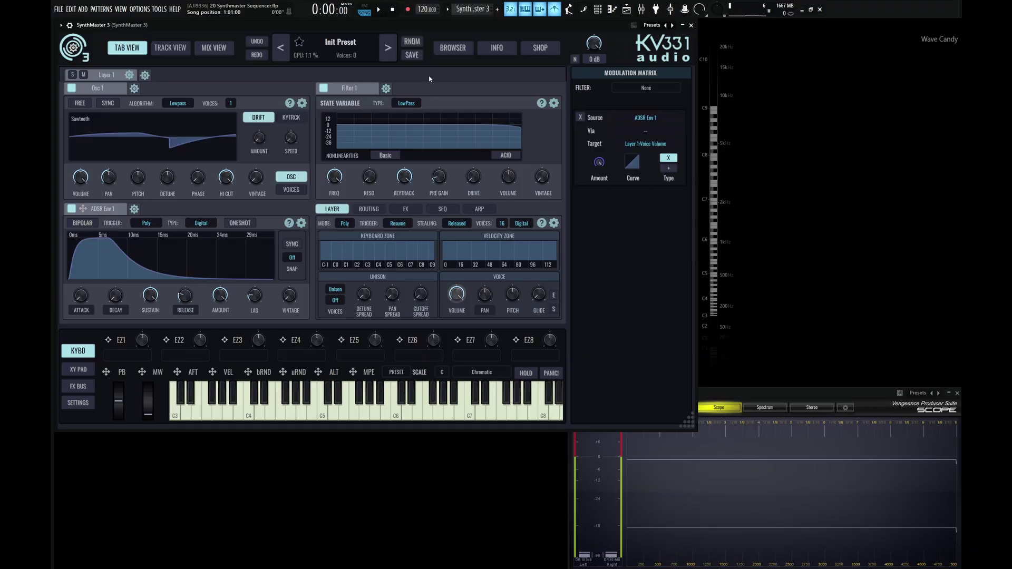
Step: Load the DRM Acoustic Kit 1 BB preset and trigger its drum patterns on C4 and G4
click(452, 48)
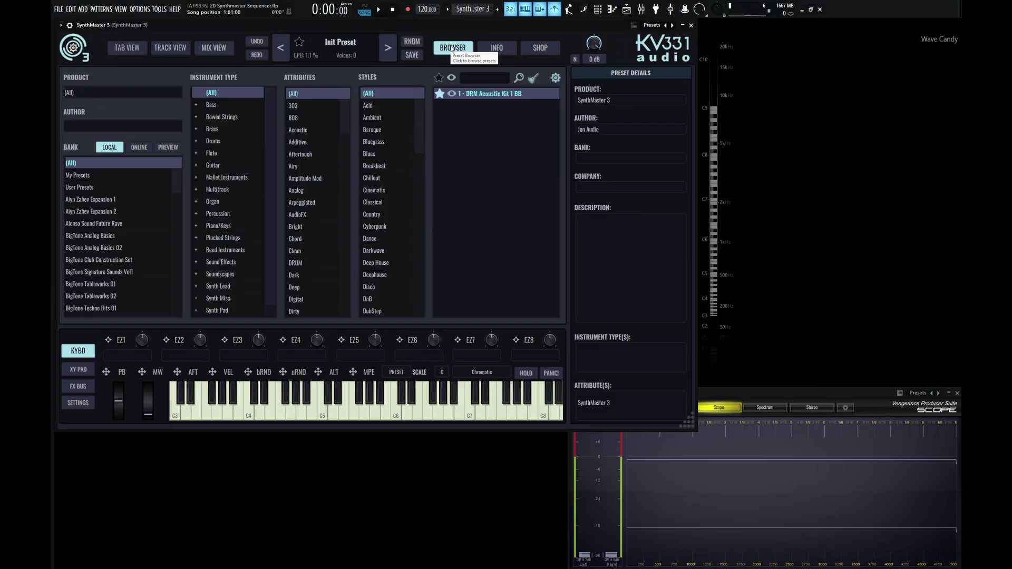
click(503, 94)
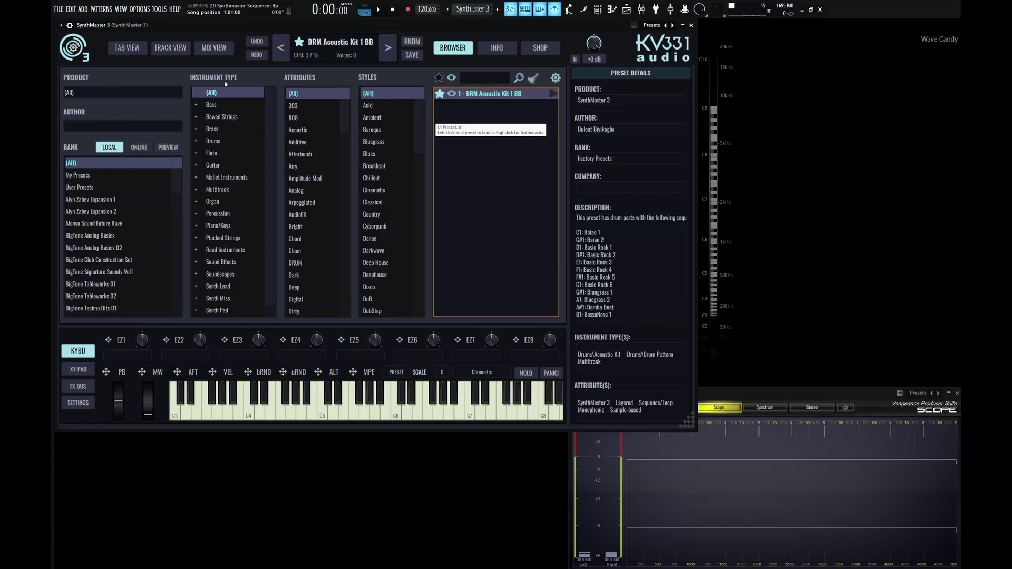
click(131, 49)
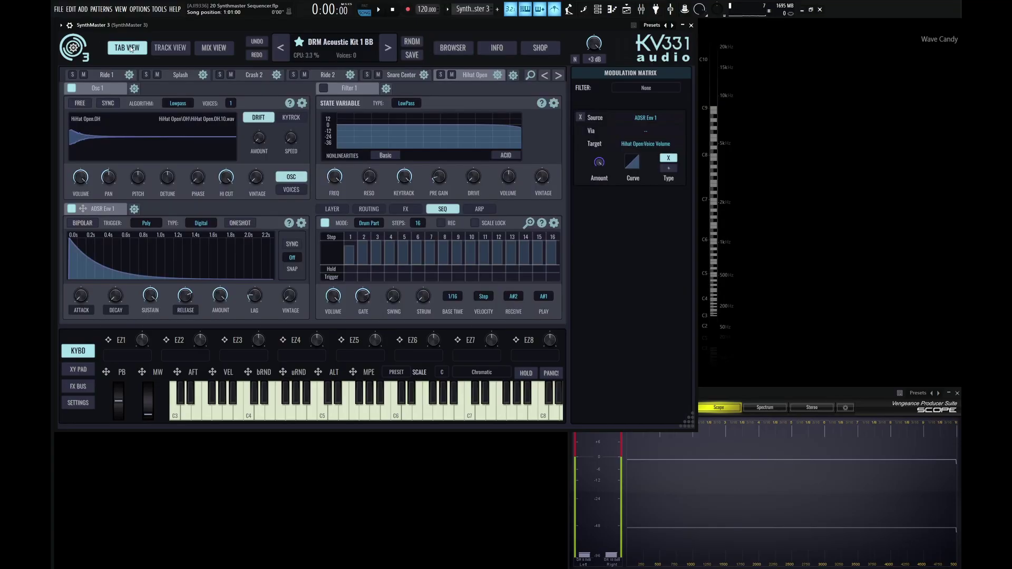
key(z)
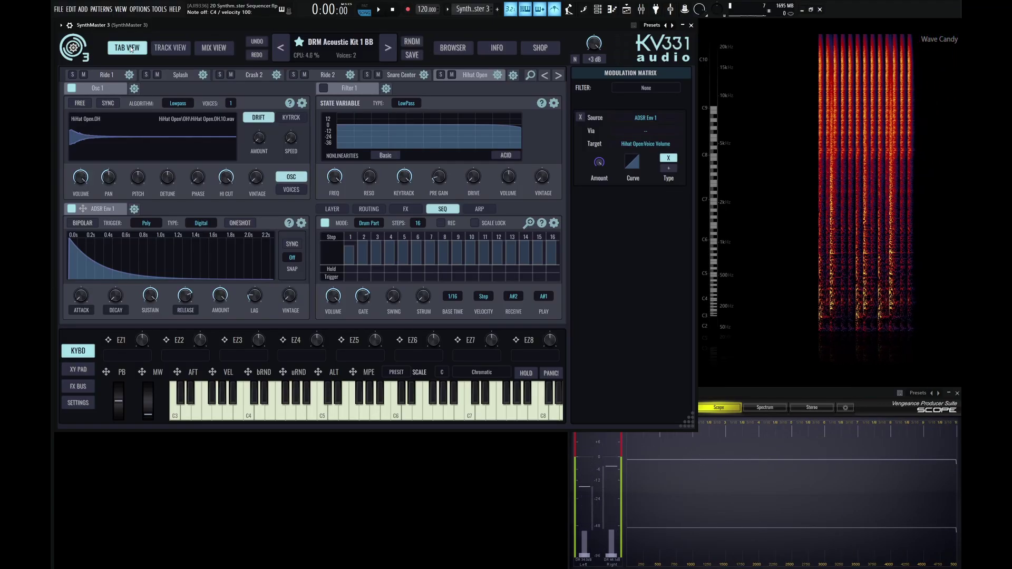
key(b)
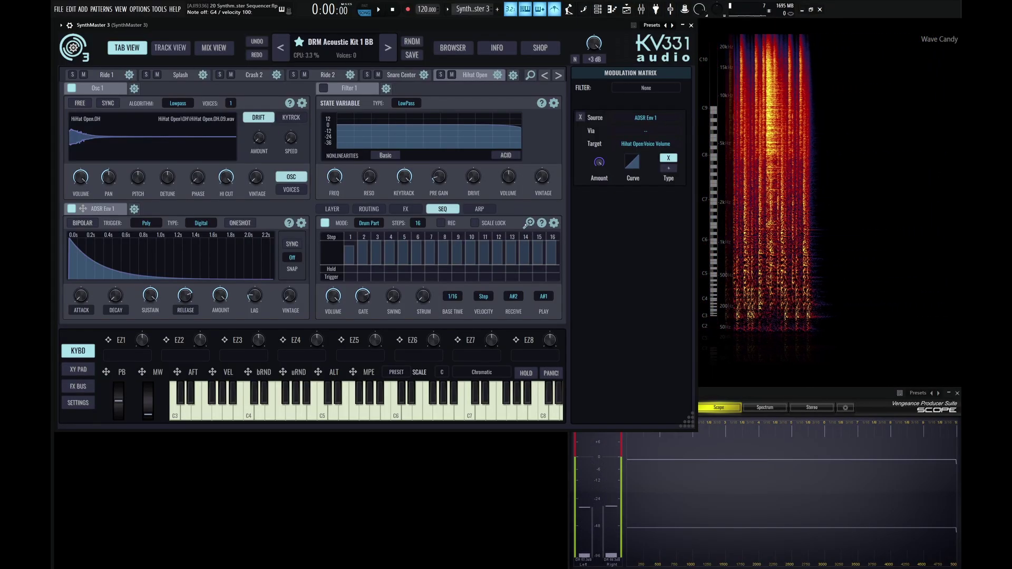
Step: Open the Master Drum Sequence editor and play the current pattern and then Baiao 2
click(529, 223)
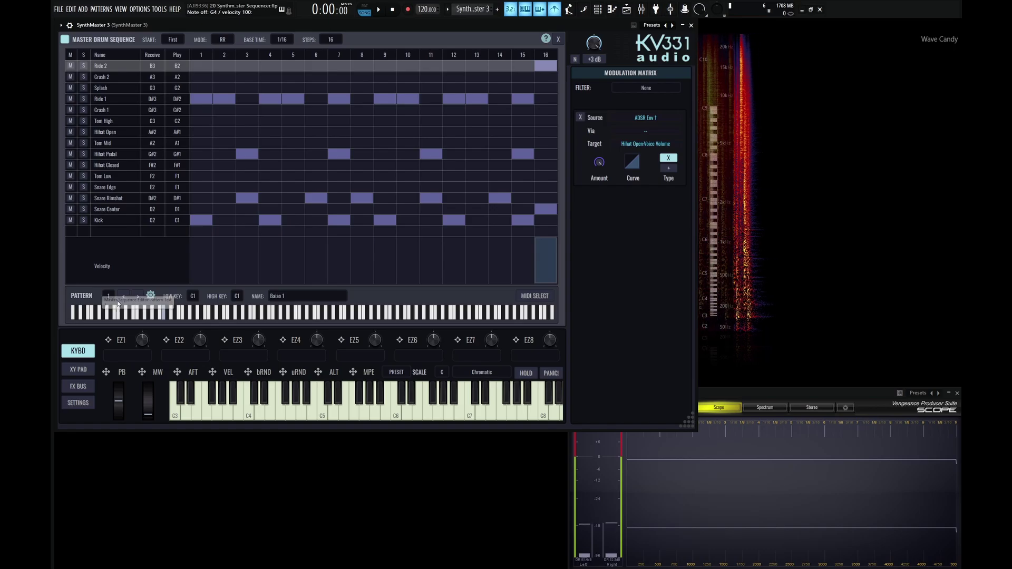
key(z)
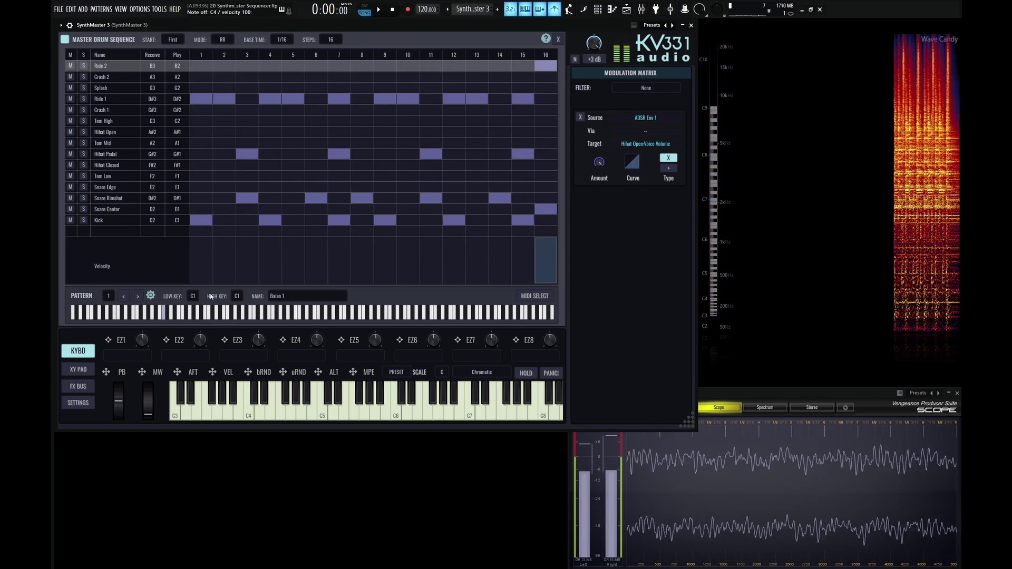
click(136, 297)
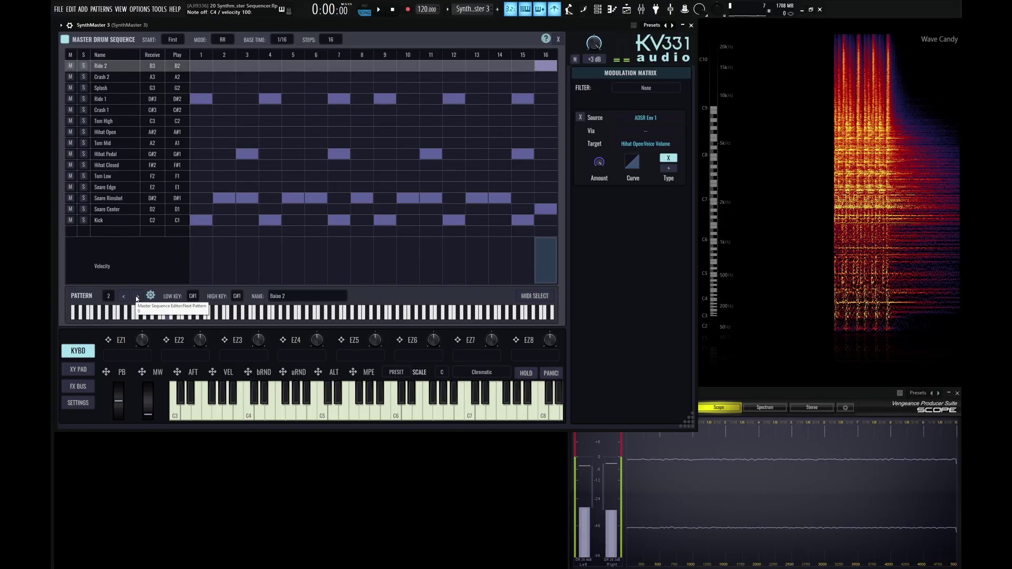
key(z)
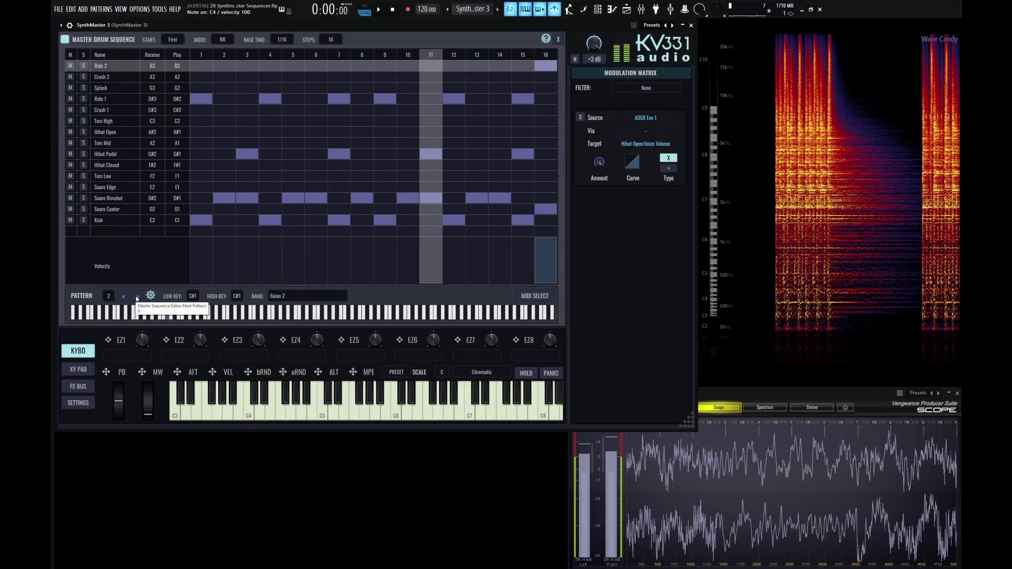
Step: Advance through Basic Rock 1 to Basic Rock 2, and open and close the pattern options menu
click(136, 297)
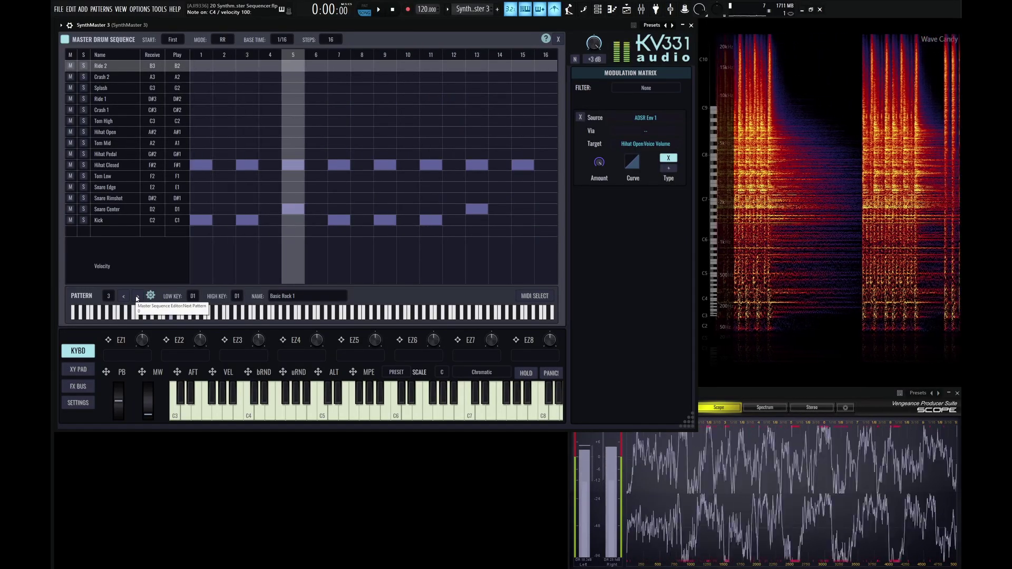
click(136, 297)
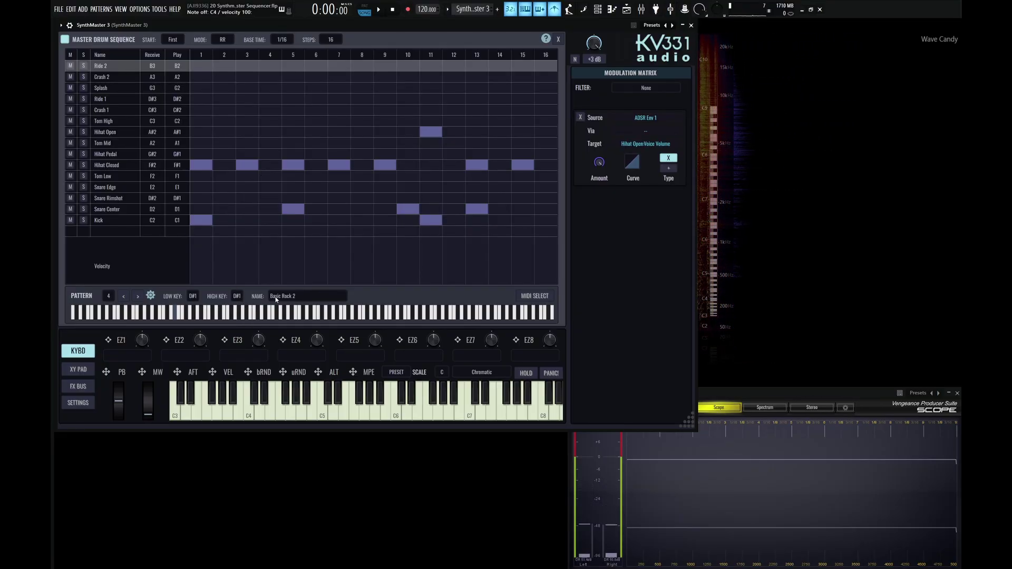
click(151, 296)
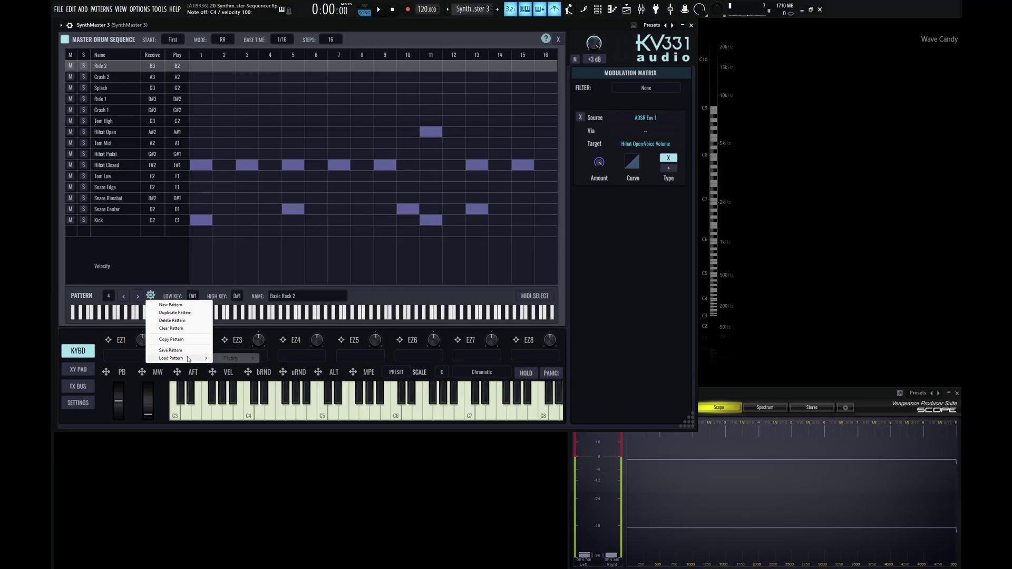
click(370, 291)
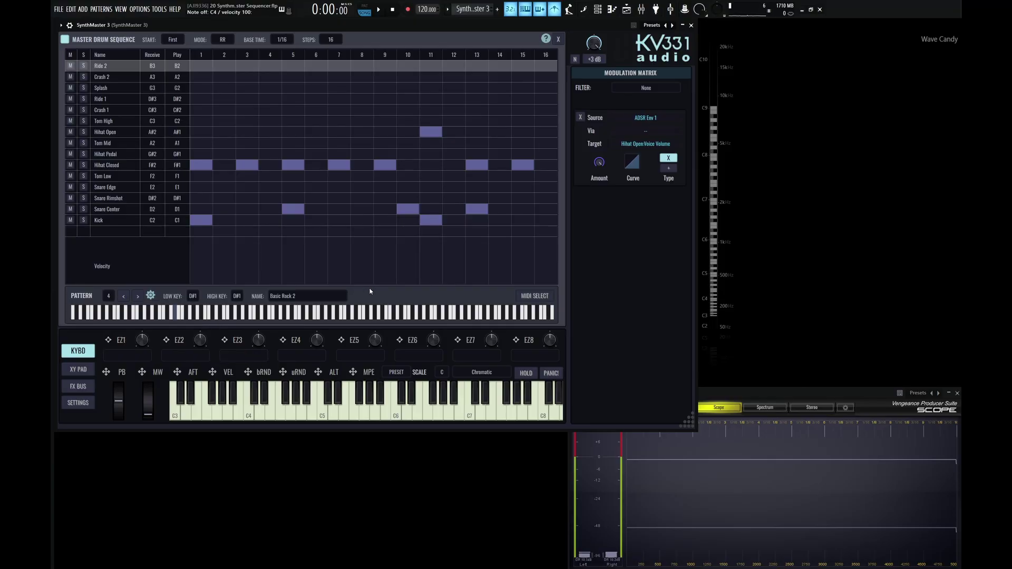